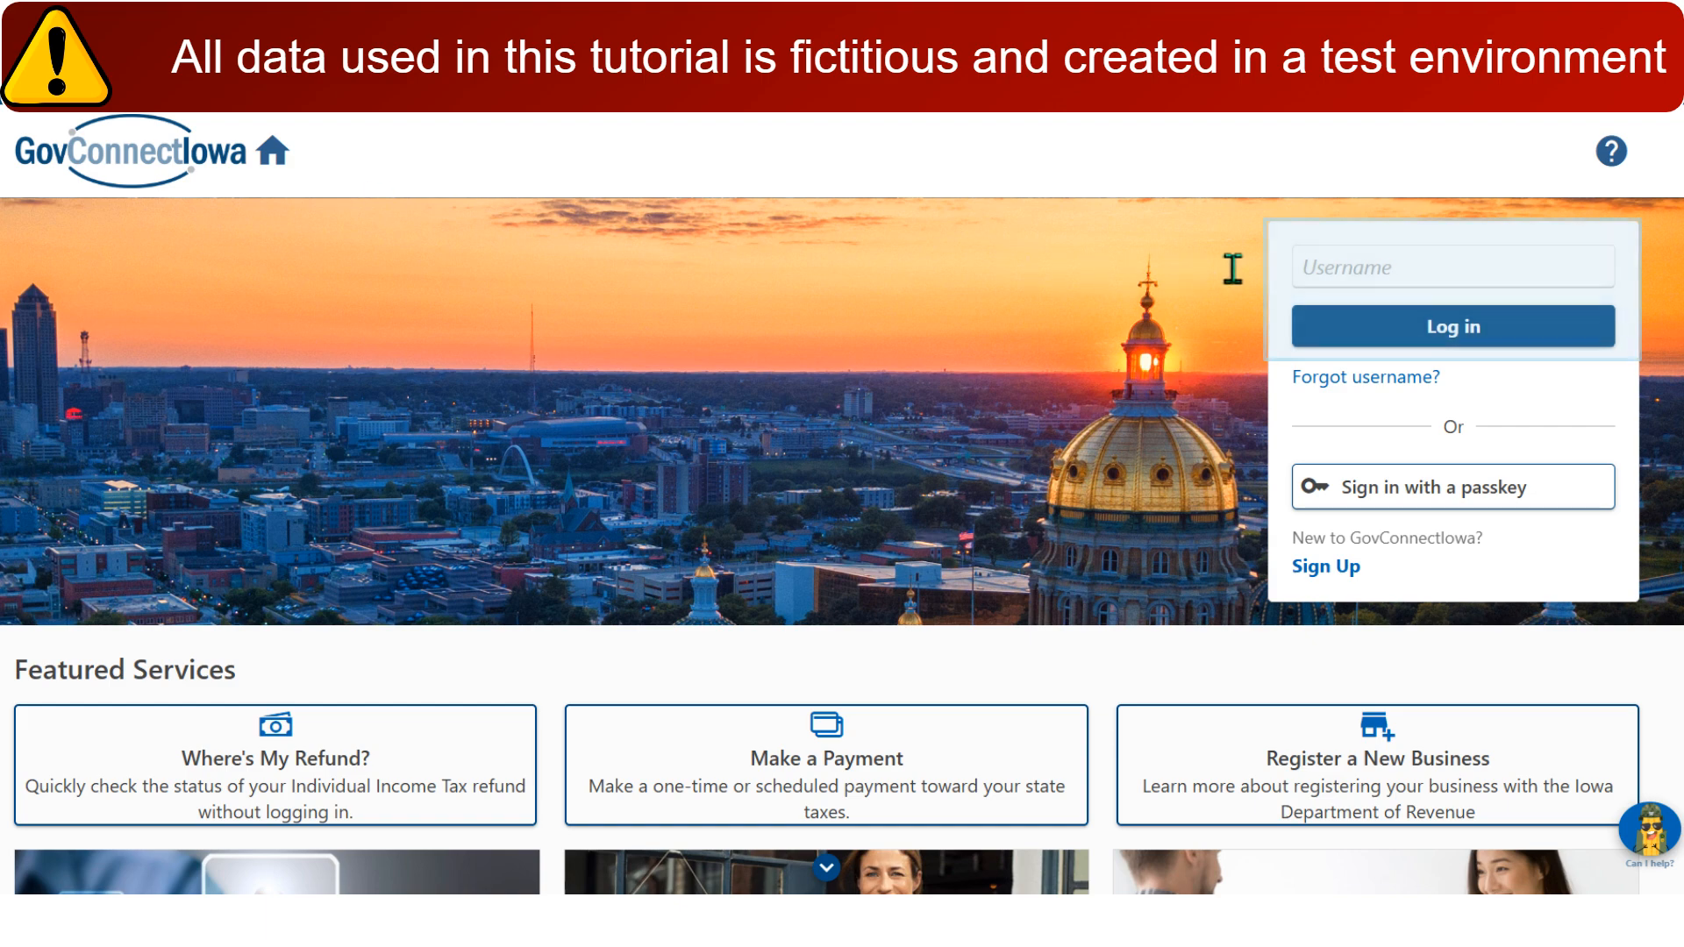
Log in to GovConnectIowa with the test business account's username and password.
click(1313, 262)
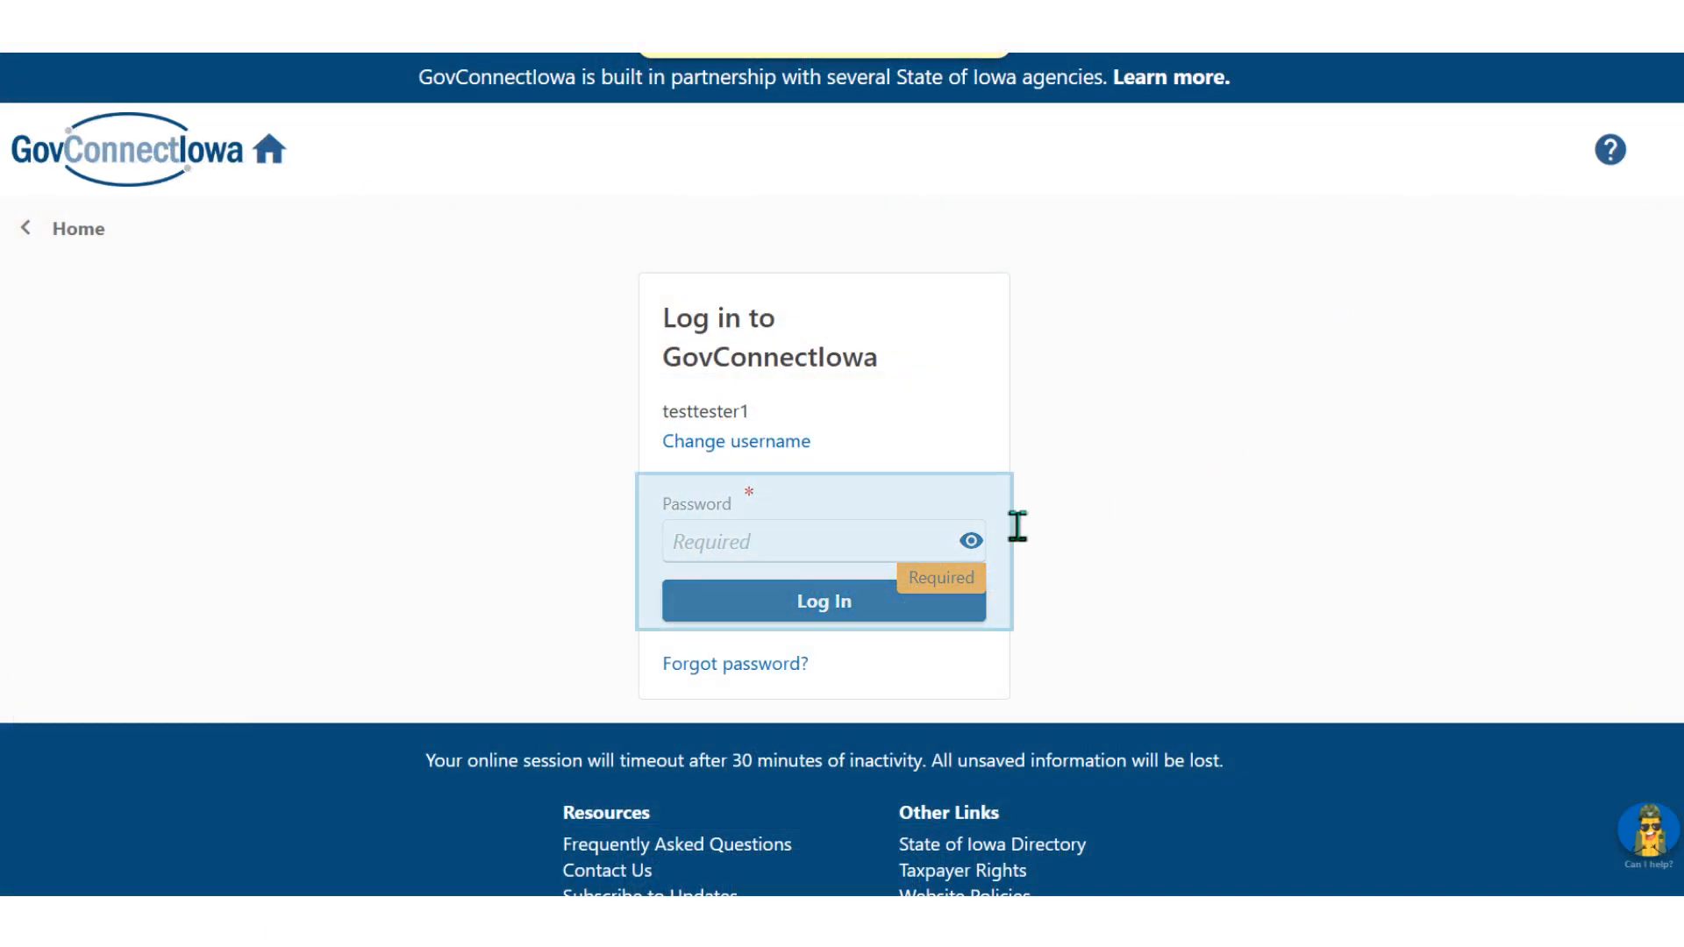
click(684, 539)
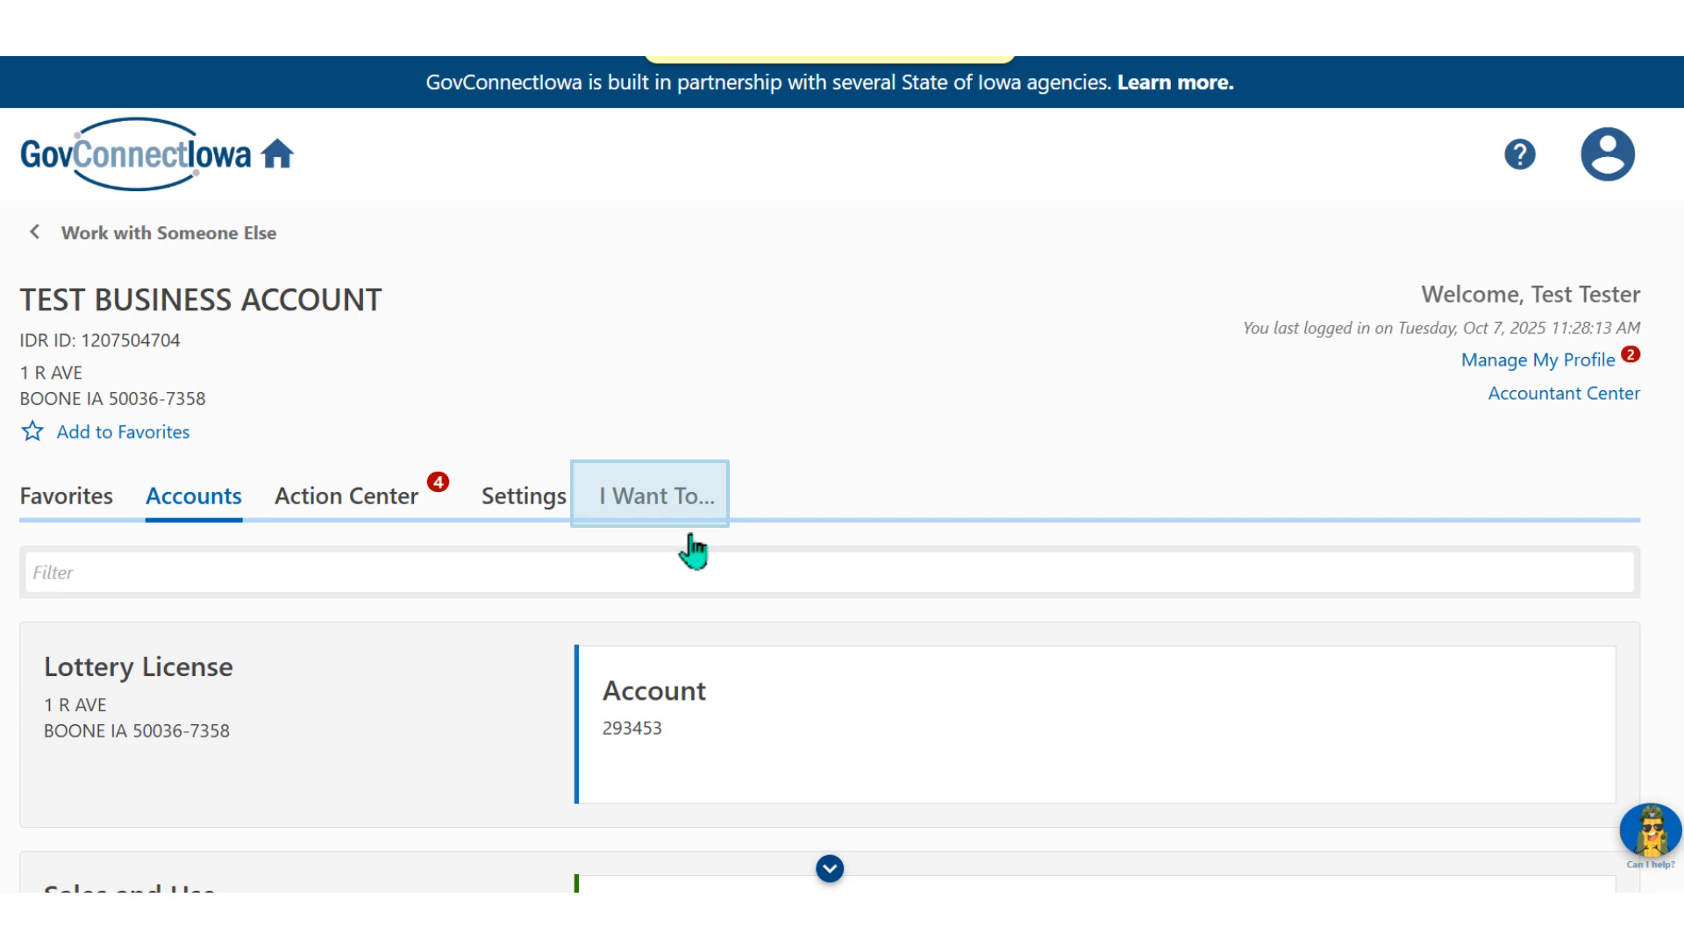
From I Want To..., choose Amend a License under Alcohol Management, then Transfer Your Premises.
click(656, 509)
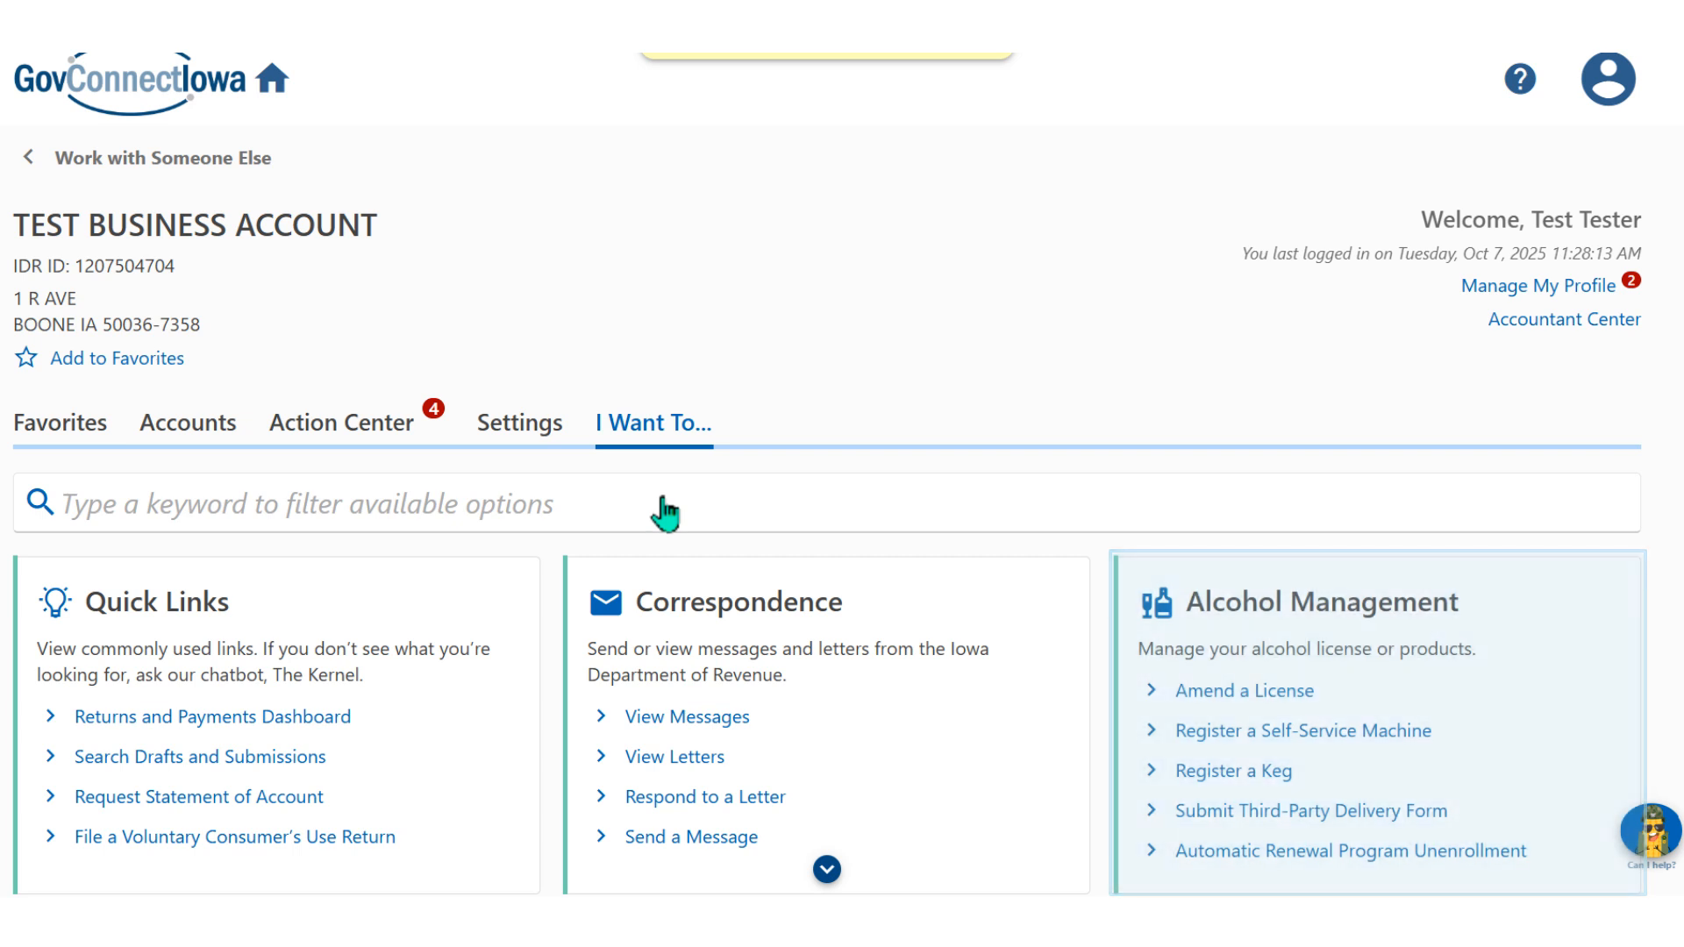
click(1242, 693)
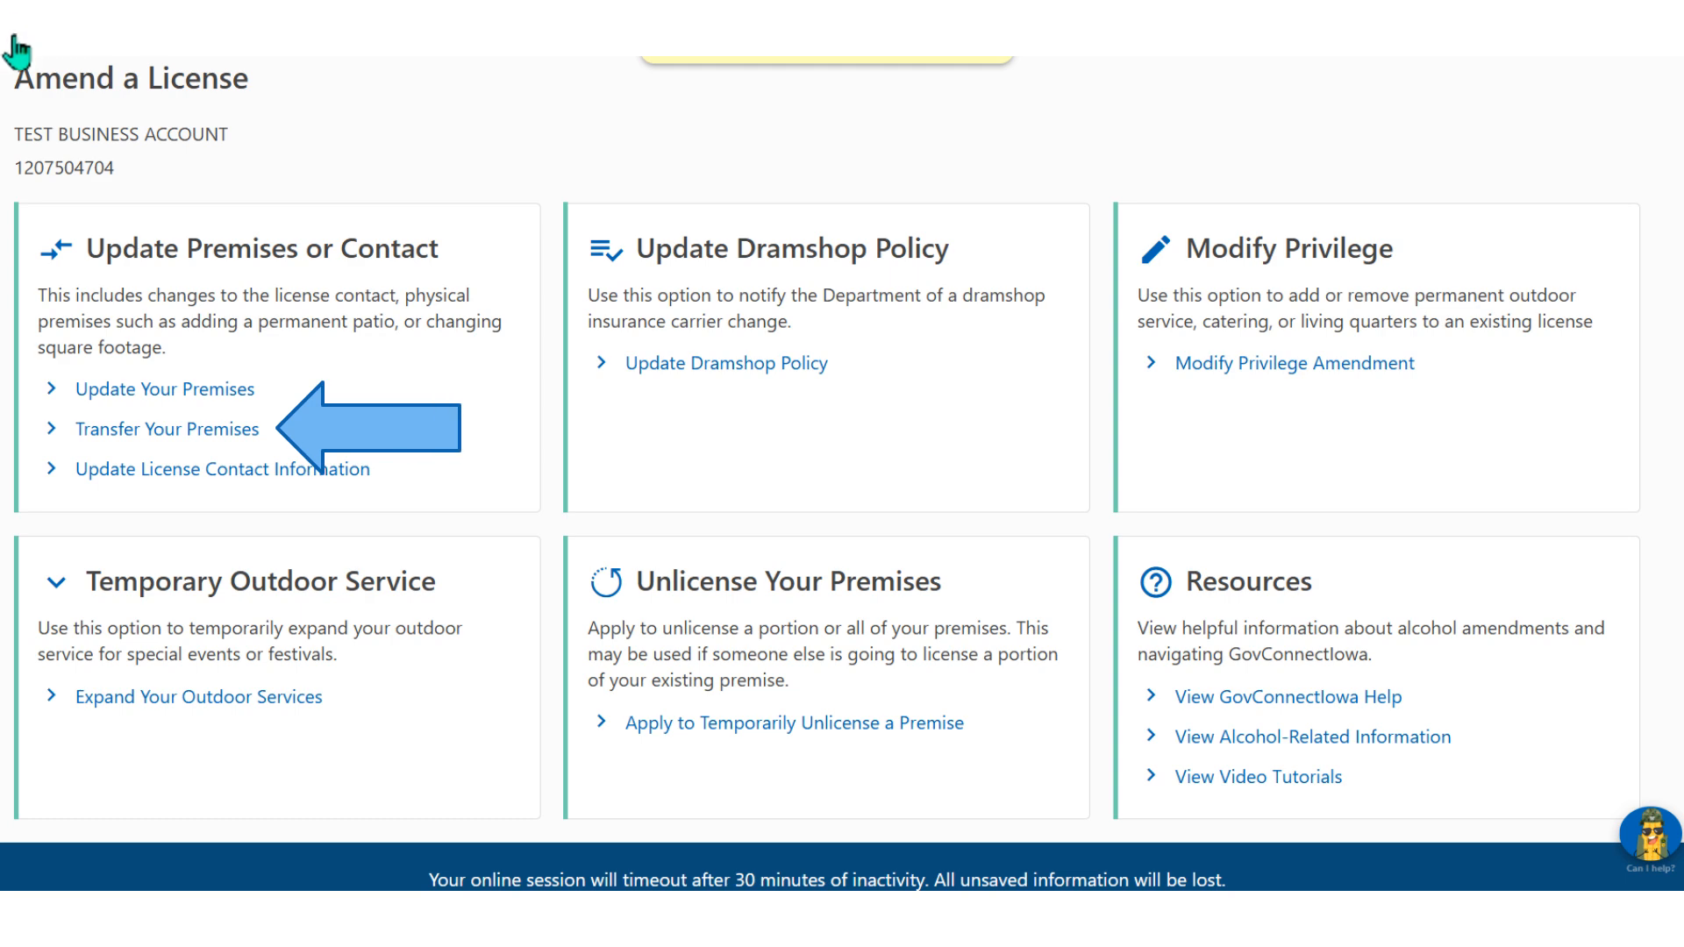
click(163, 435)
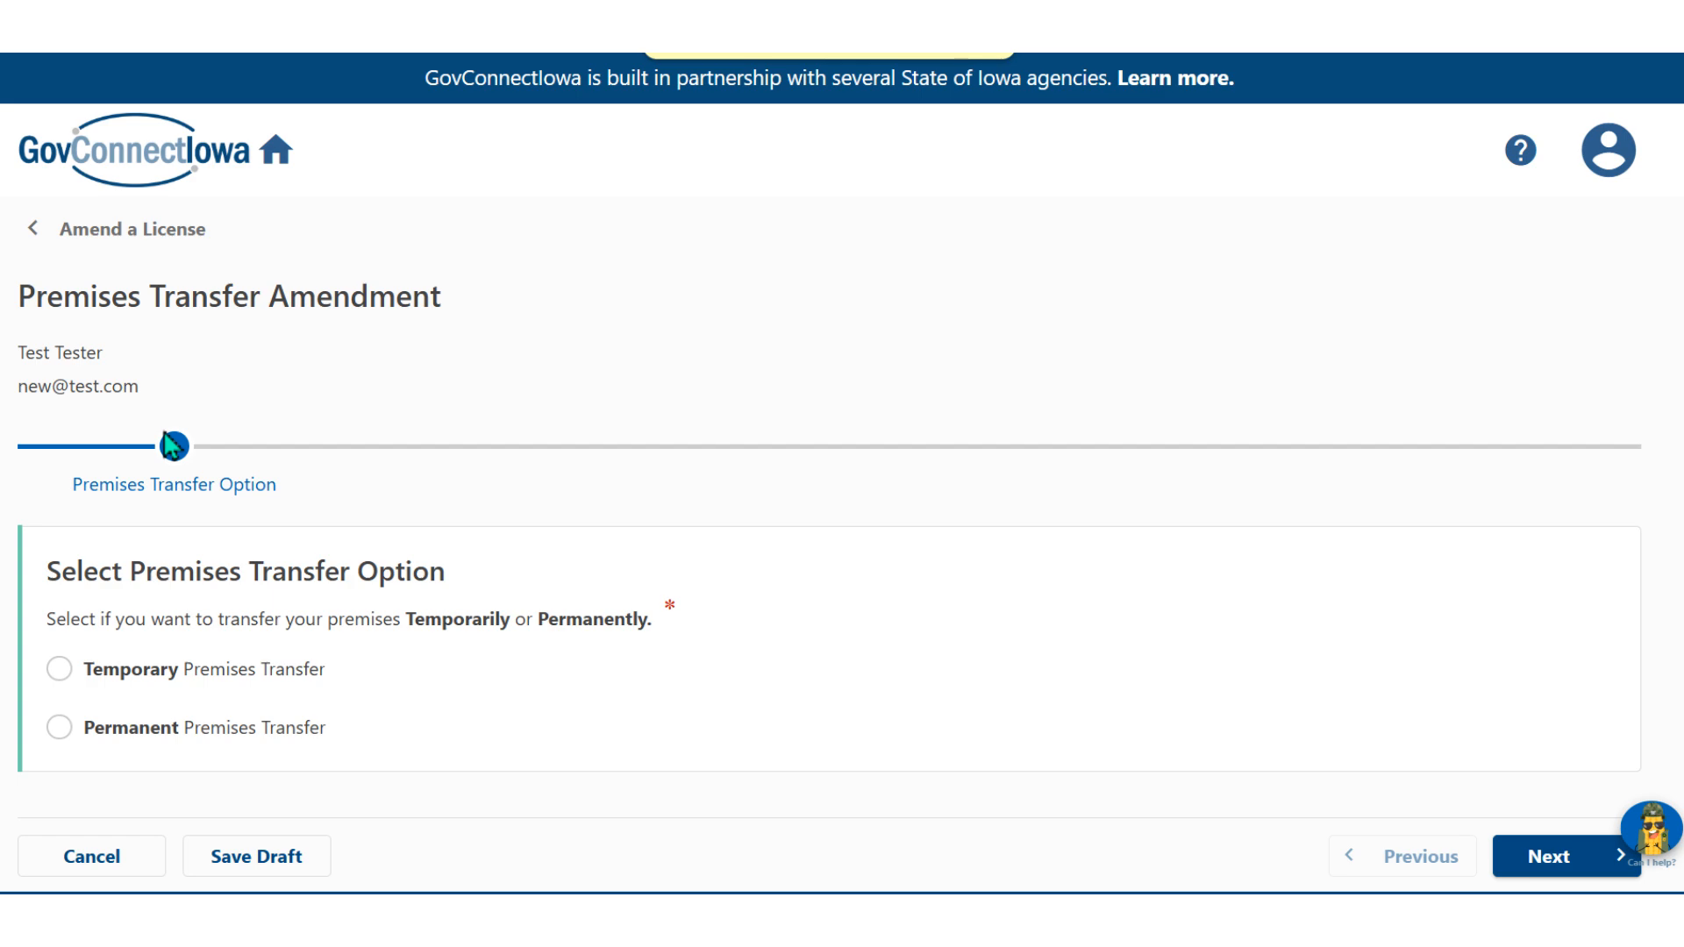
Choose Temporary Premises Transfer instead of Permanent and proceed to license selection.
click(58, 730)
scroll(60, 736, down, 4)
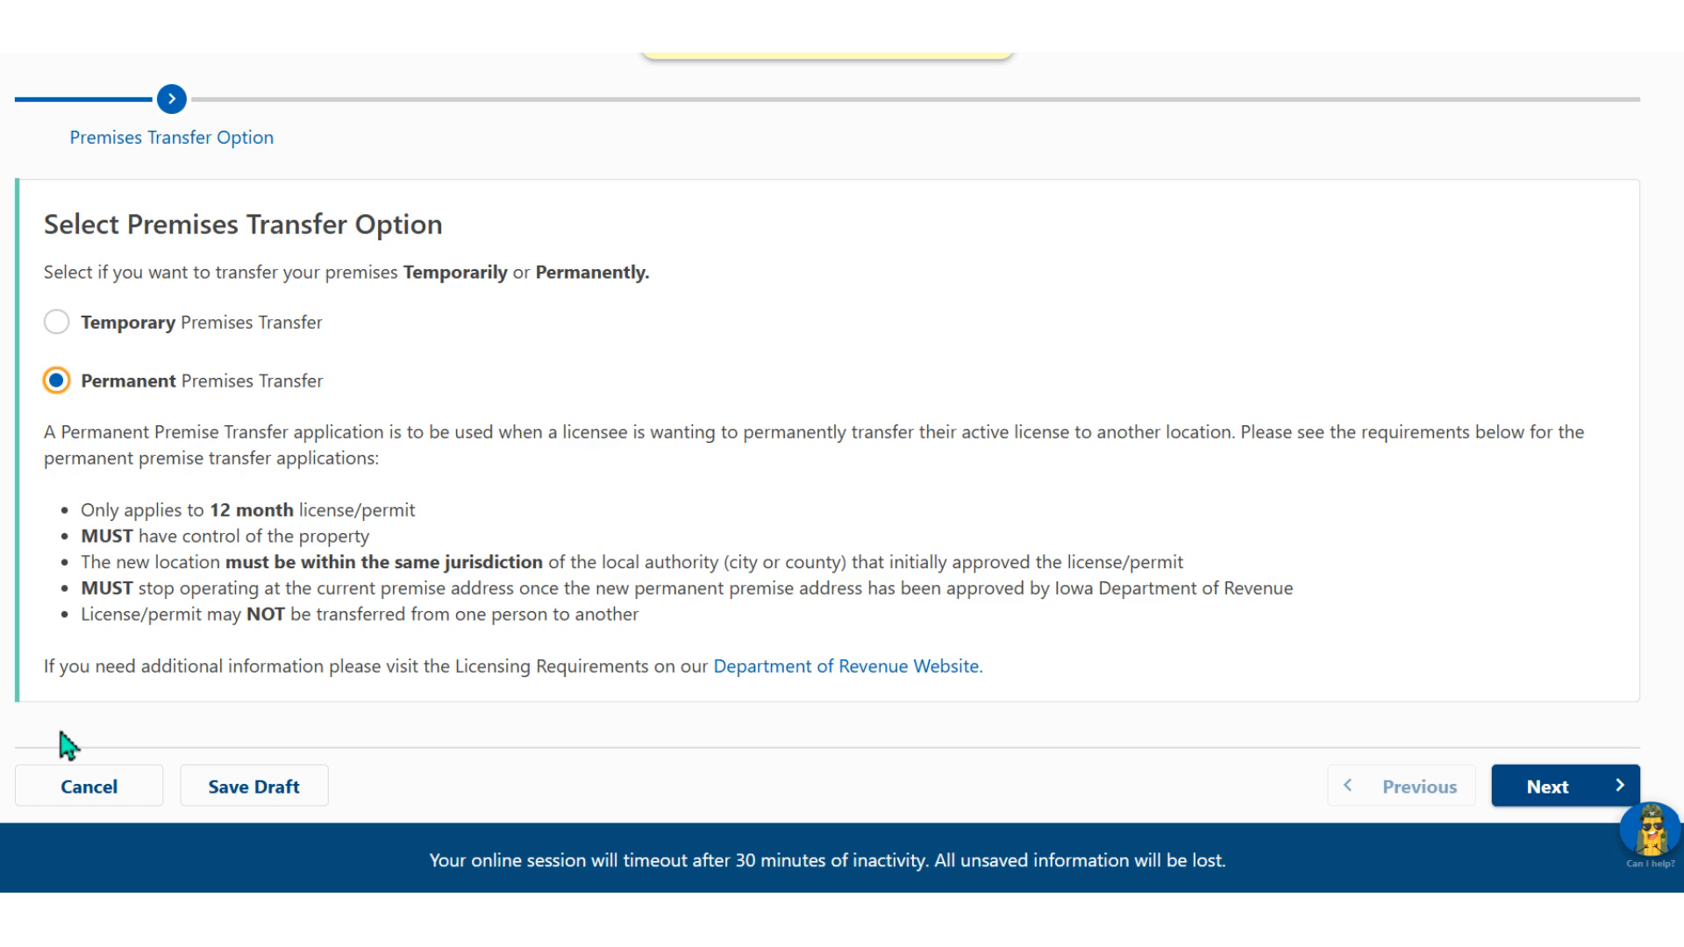
click(57, 322)
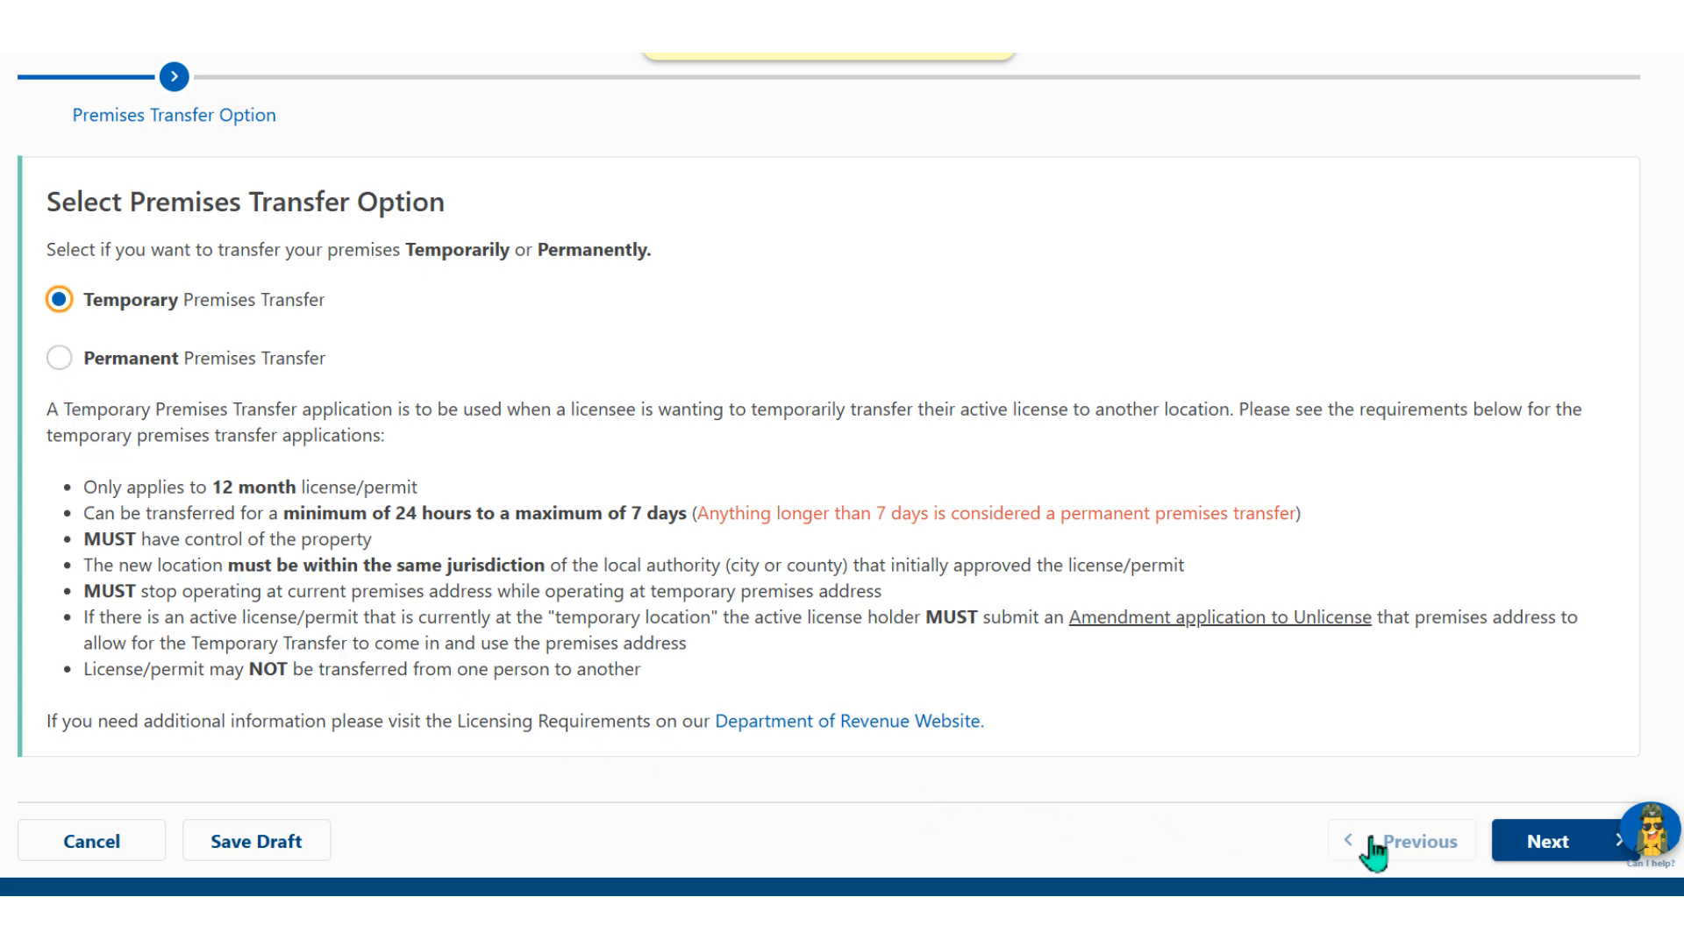
click(1544, 852)
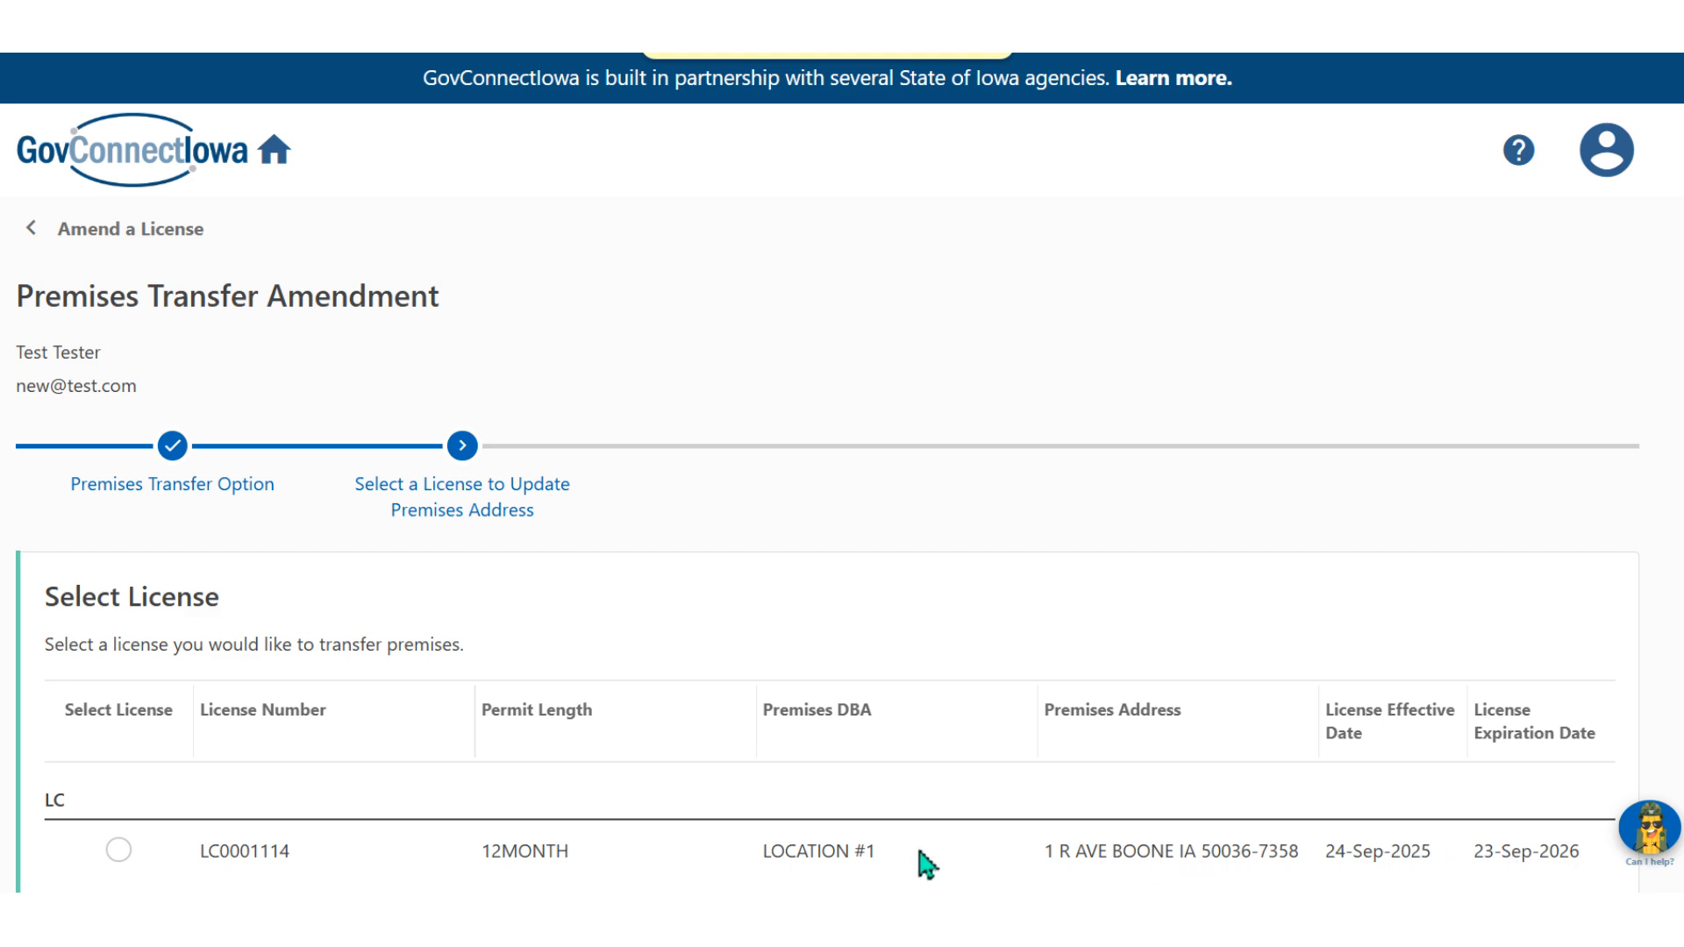
Select the LOCATION #1 license as the one whose premises will transfer.
click(119, 850)
scroll(123, 859, down, 2)
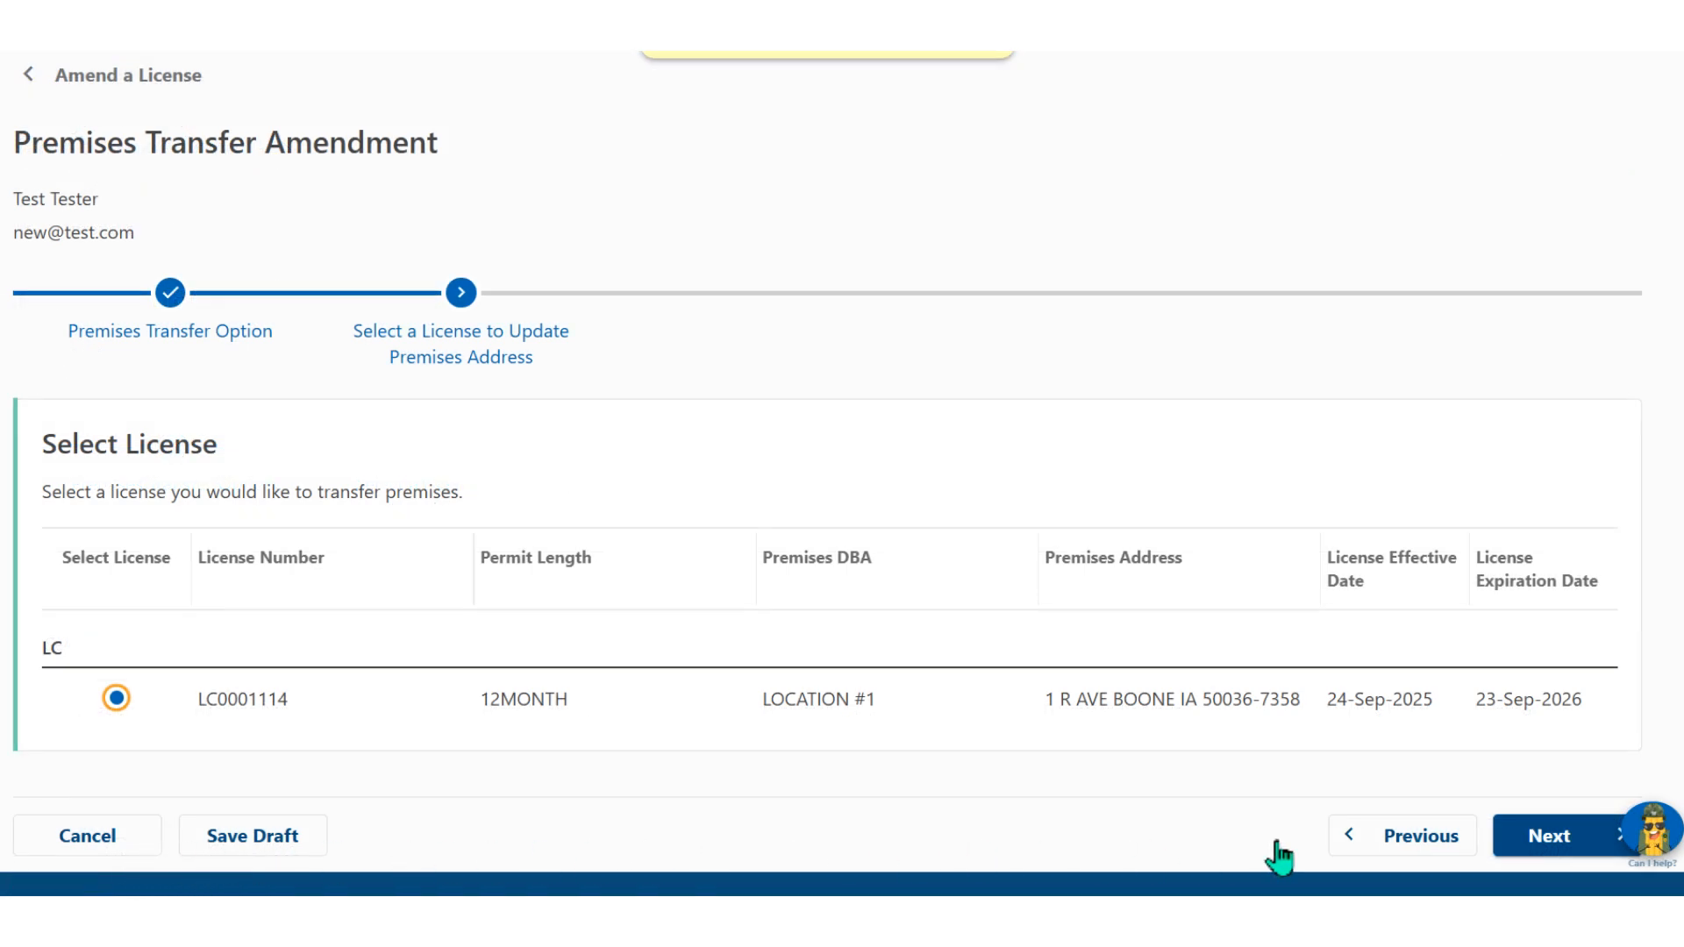
click(1553, 842)
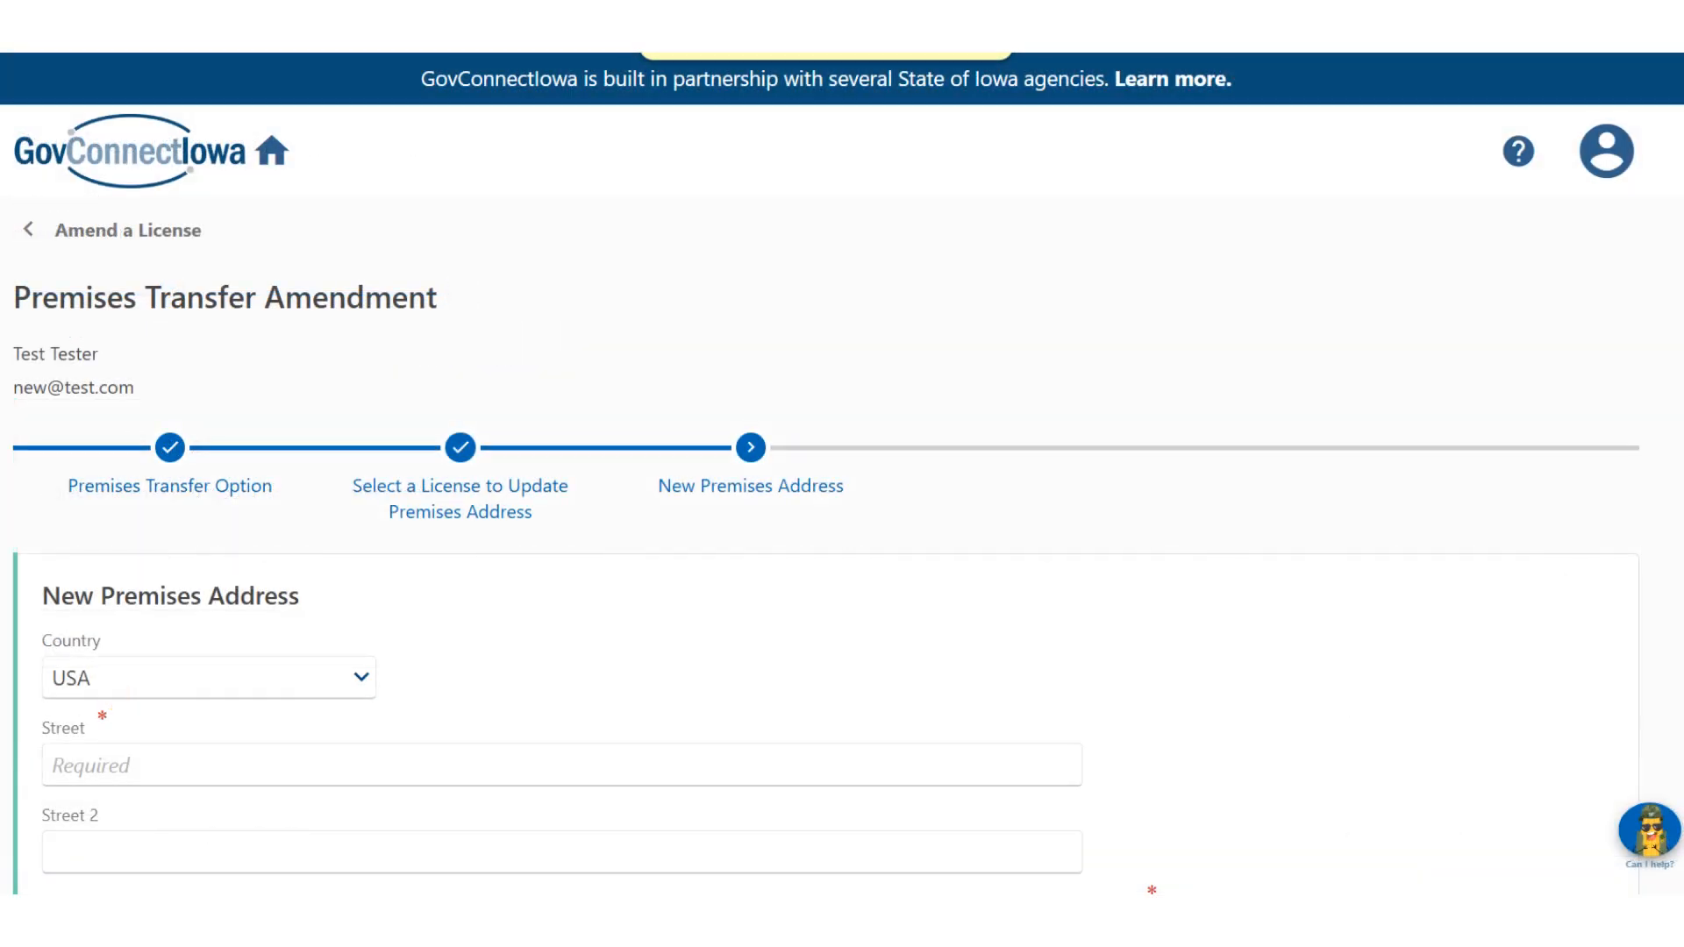
Enter the new premises Street, City and Zip and verify the address.
scroll(26, 717, down, 4)
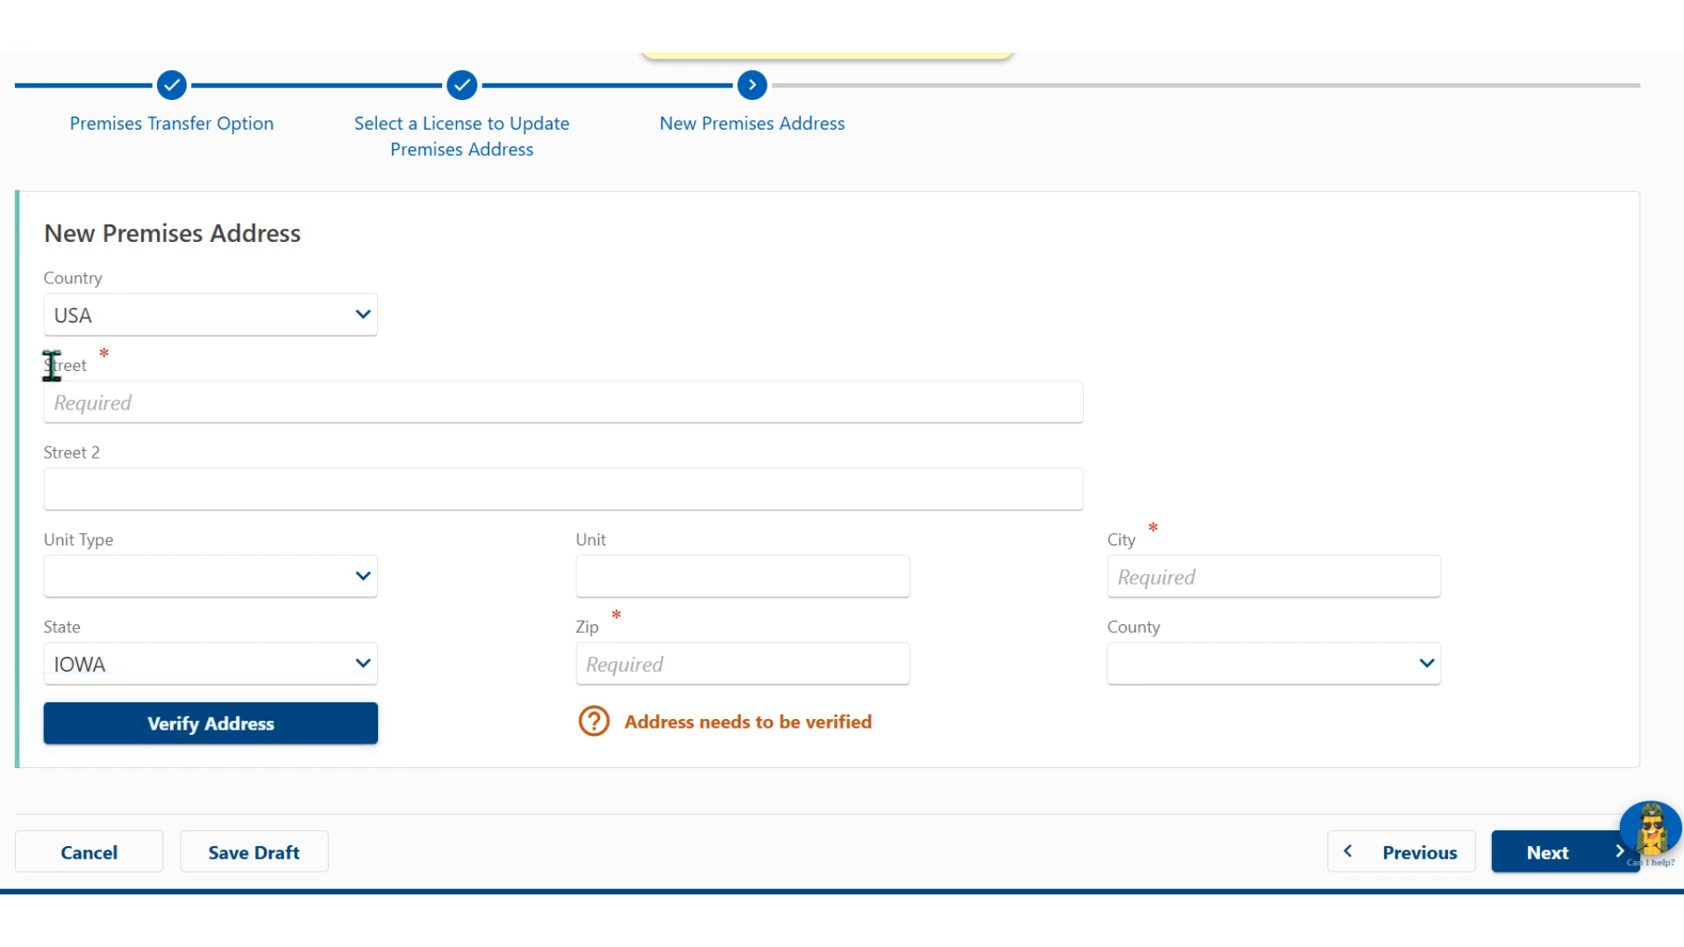
click(67, 402)
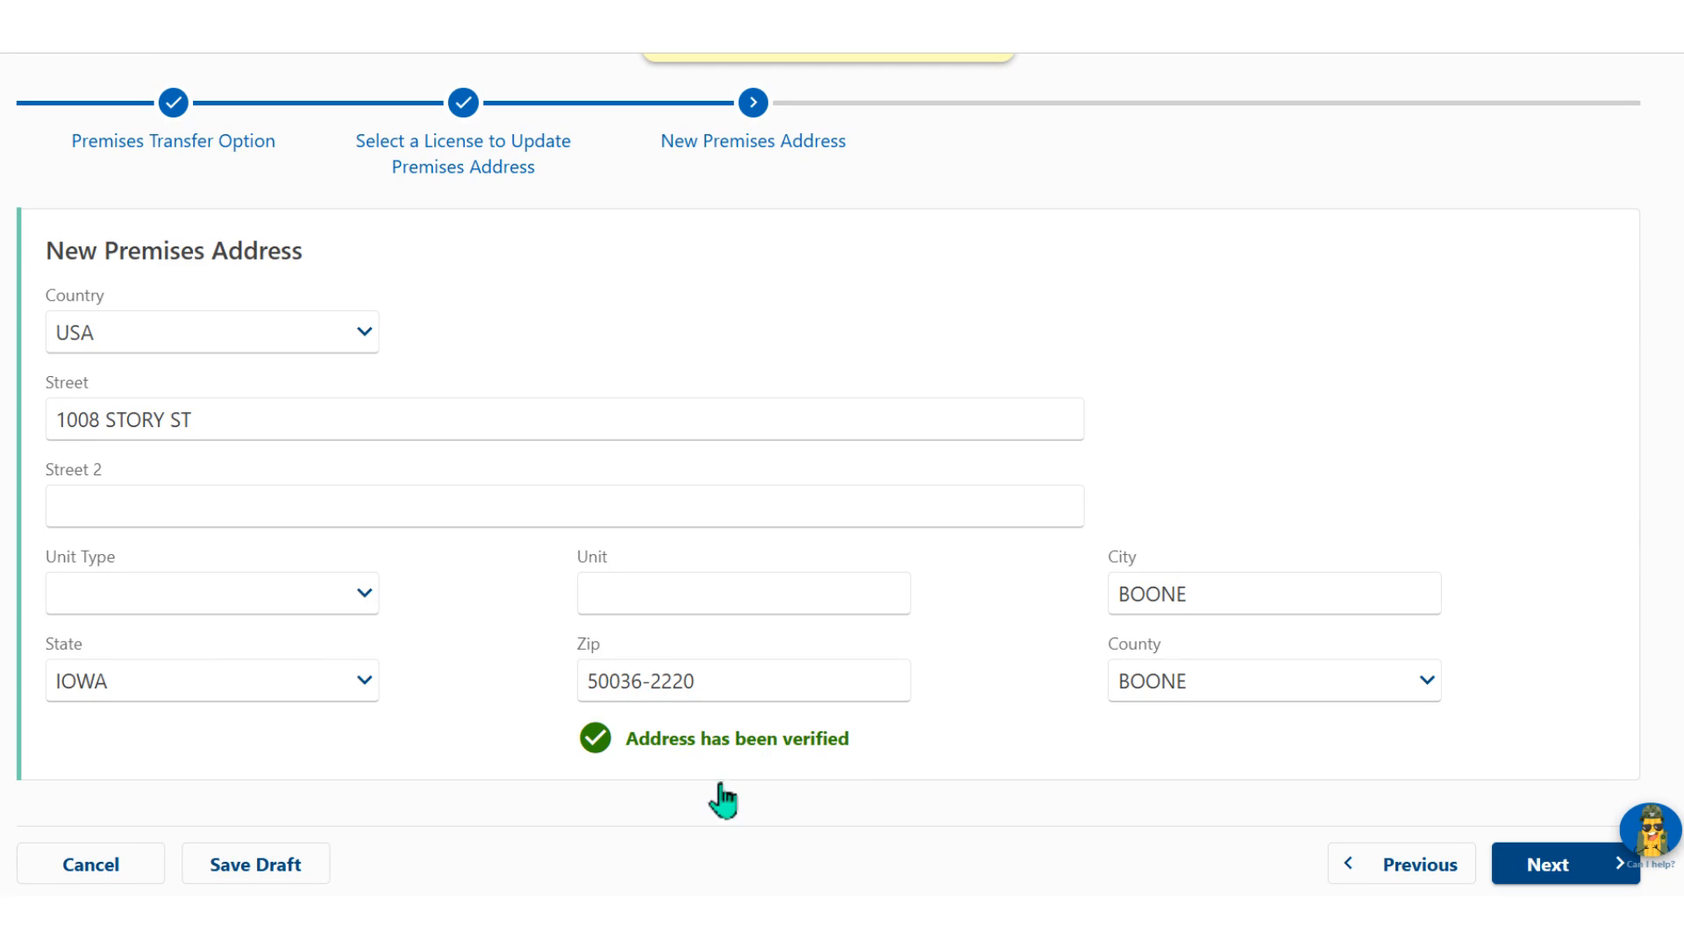
click(1551, 866)
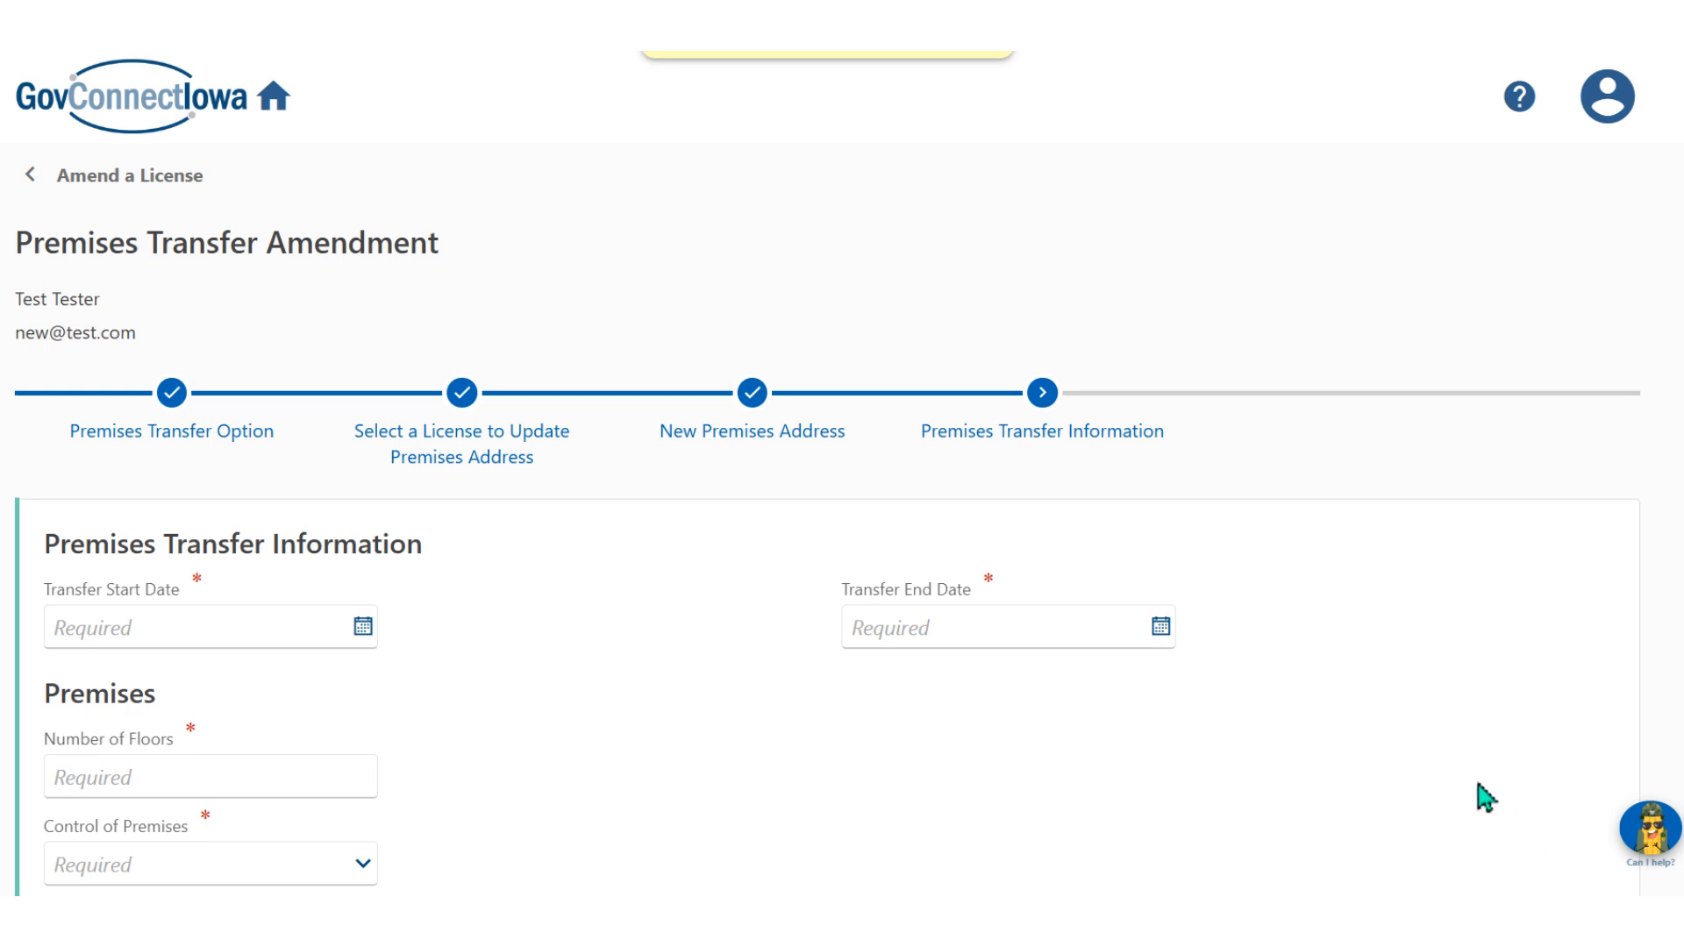
Set transfer dates 20-Oct-2025 to 27-Oct-2025, 1 floor, Lease control, Yes to all questions.
click(363, 627)
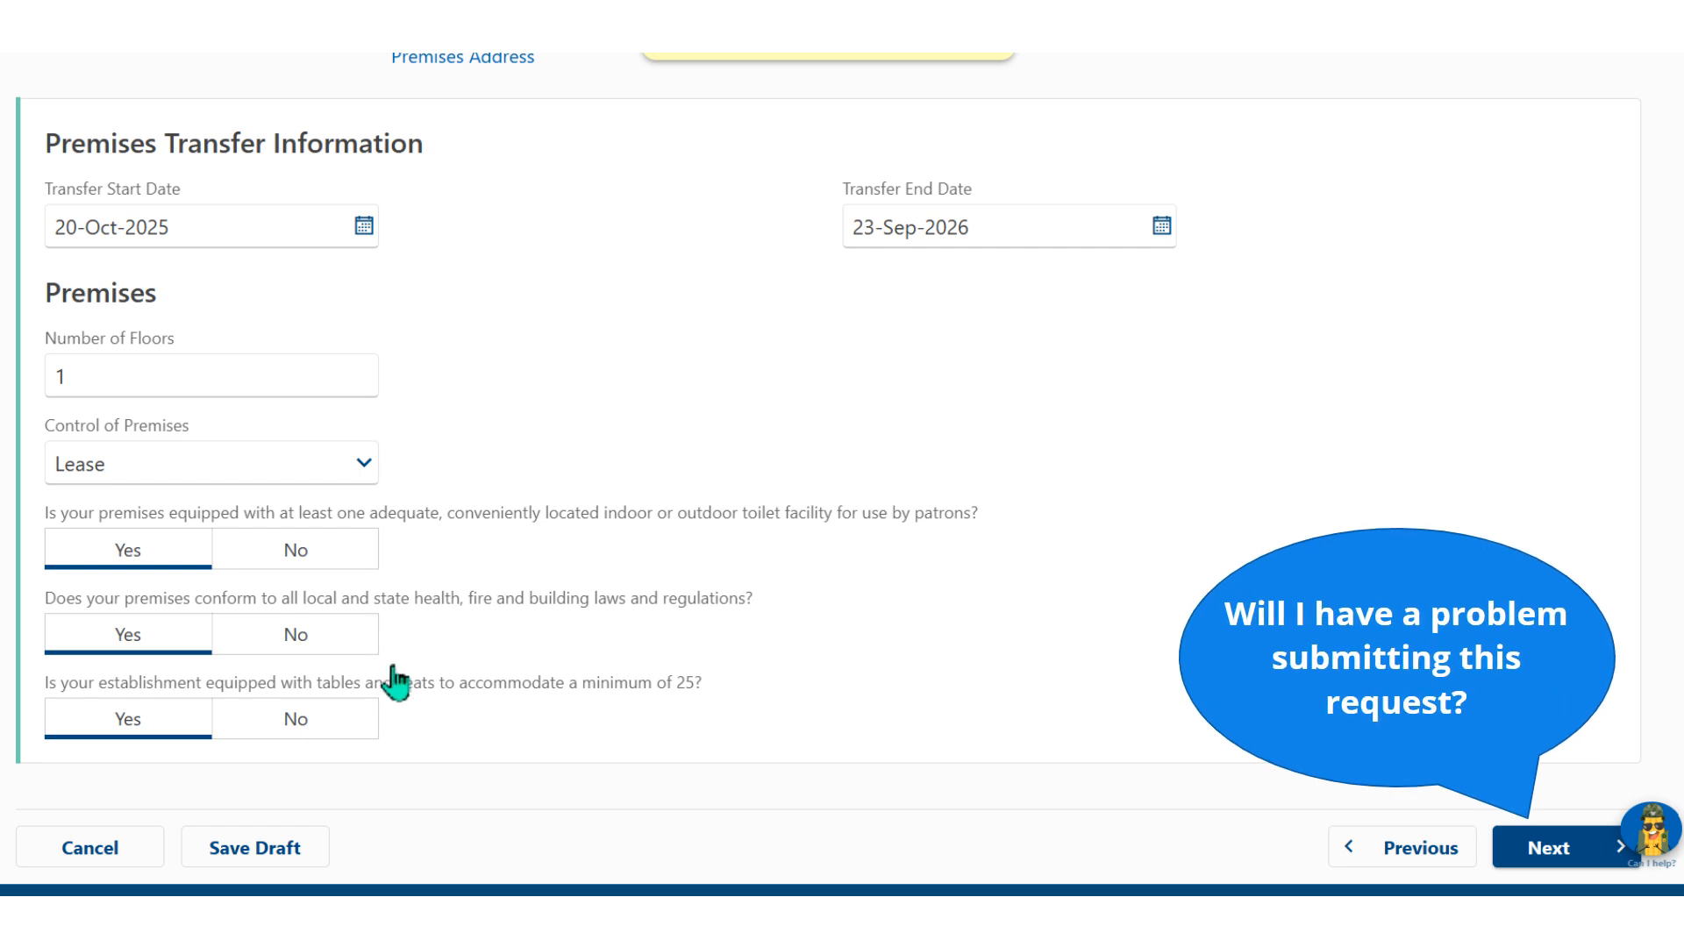
click(1554, 851)
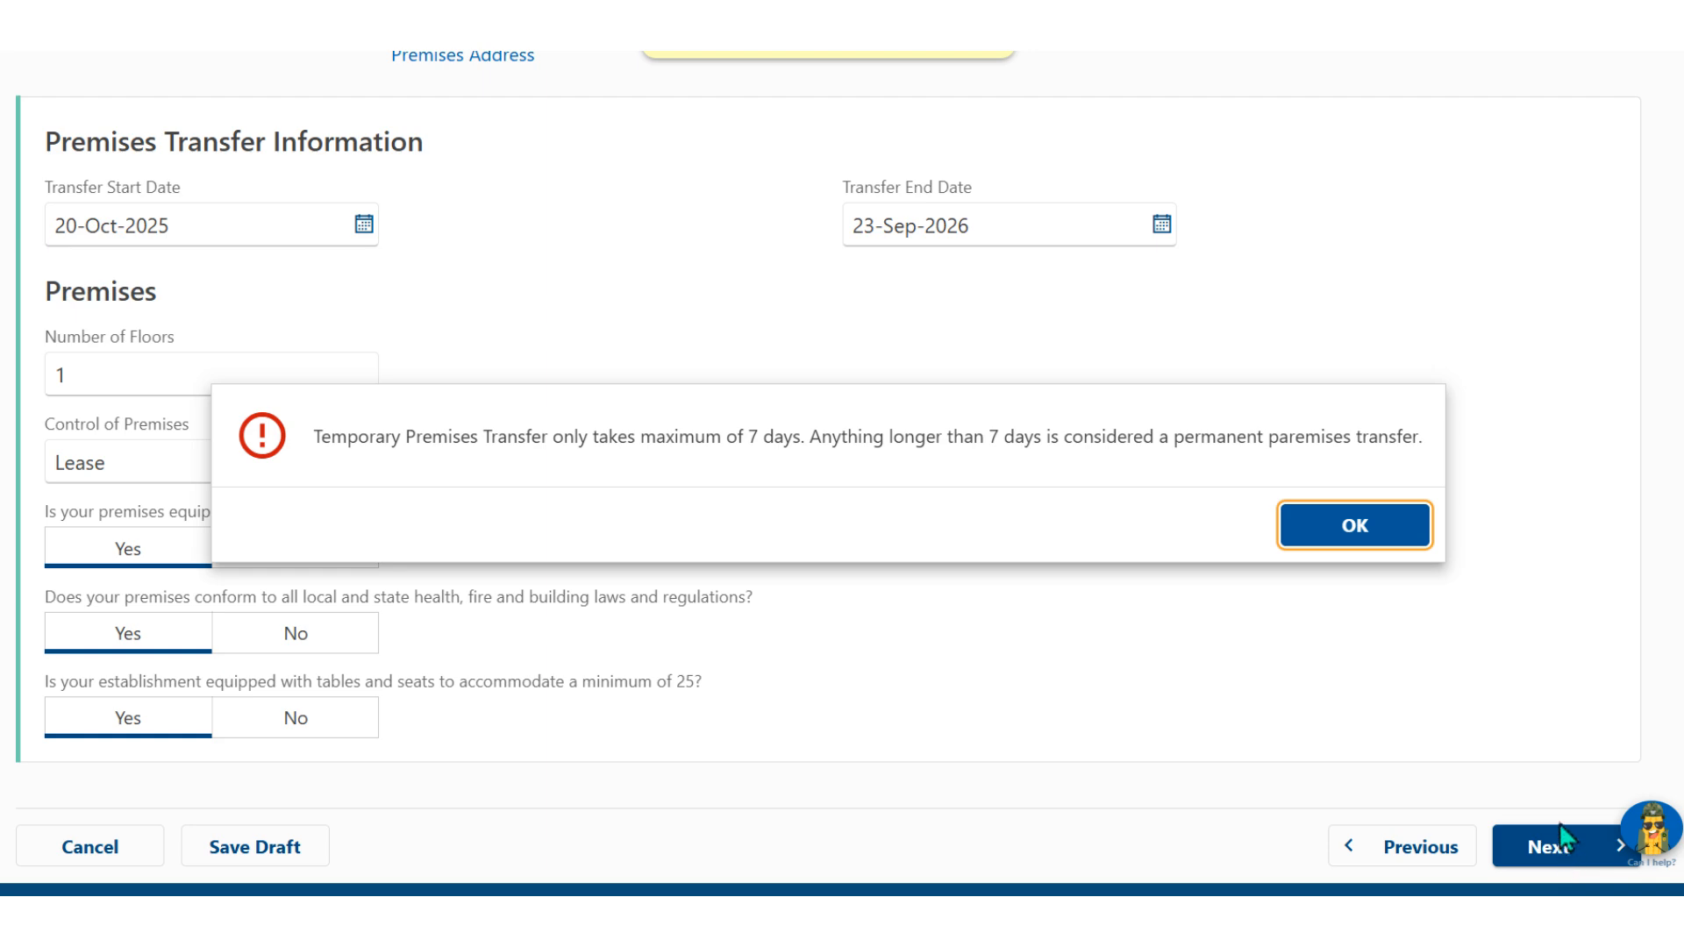
click(1368, 533)
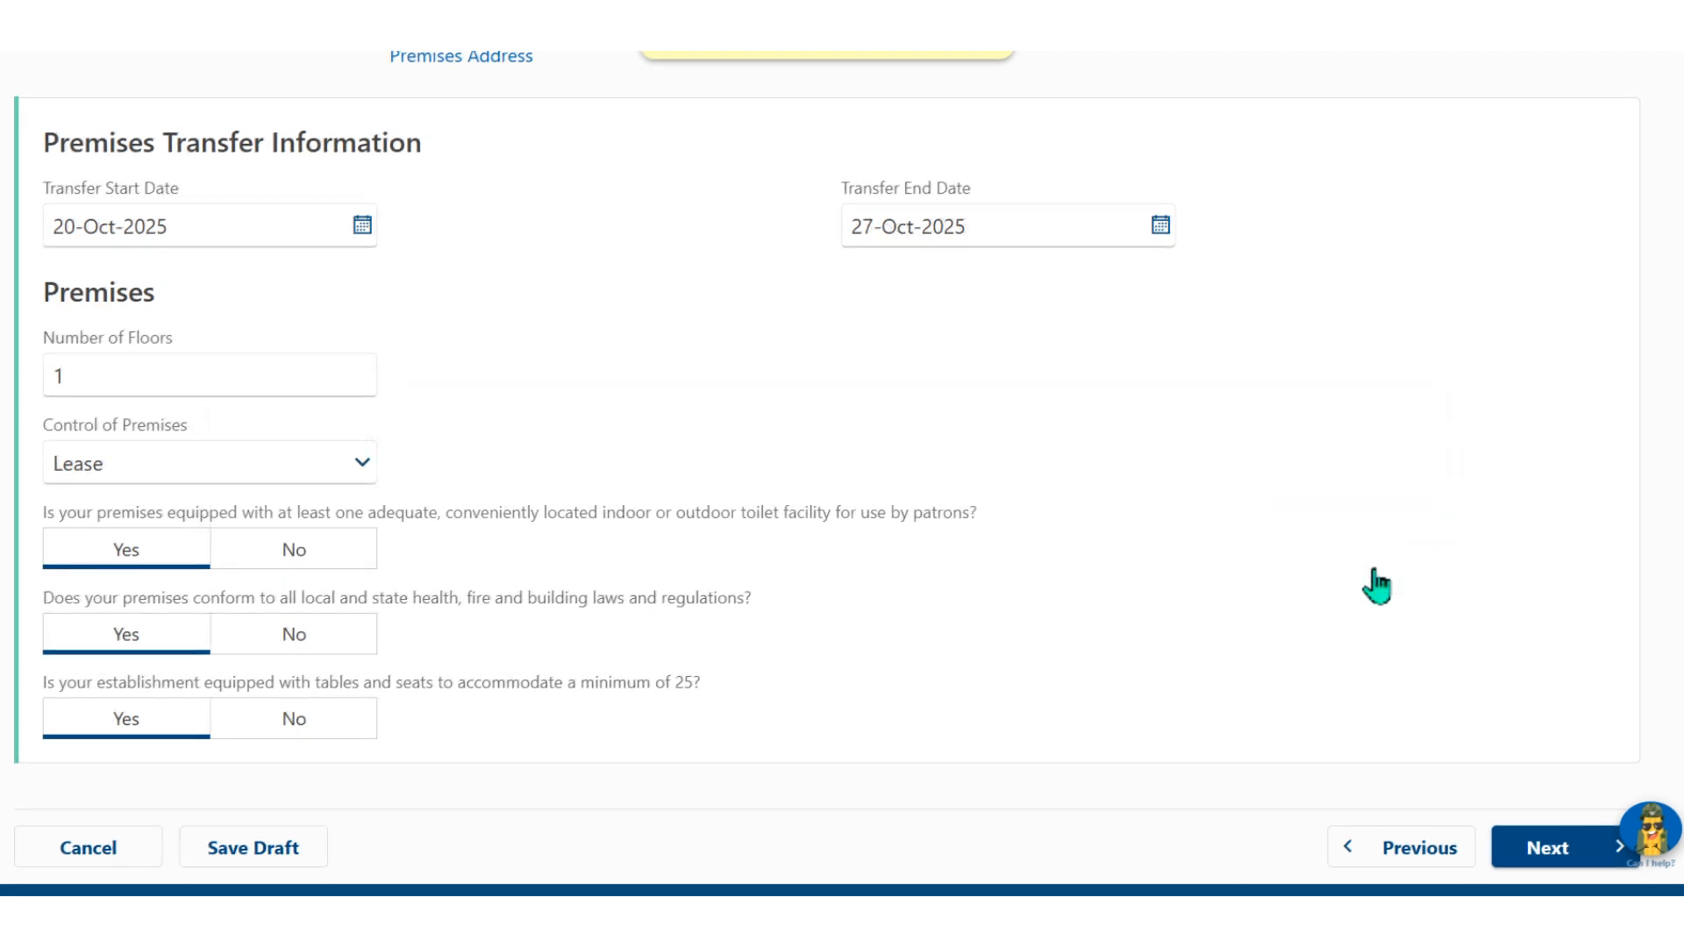
click(1543, 850)
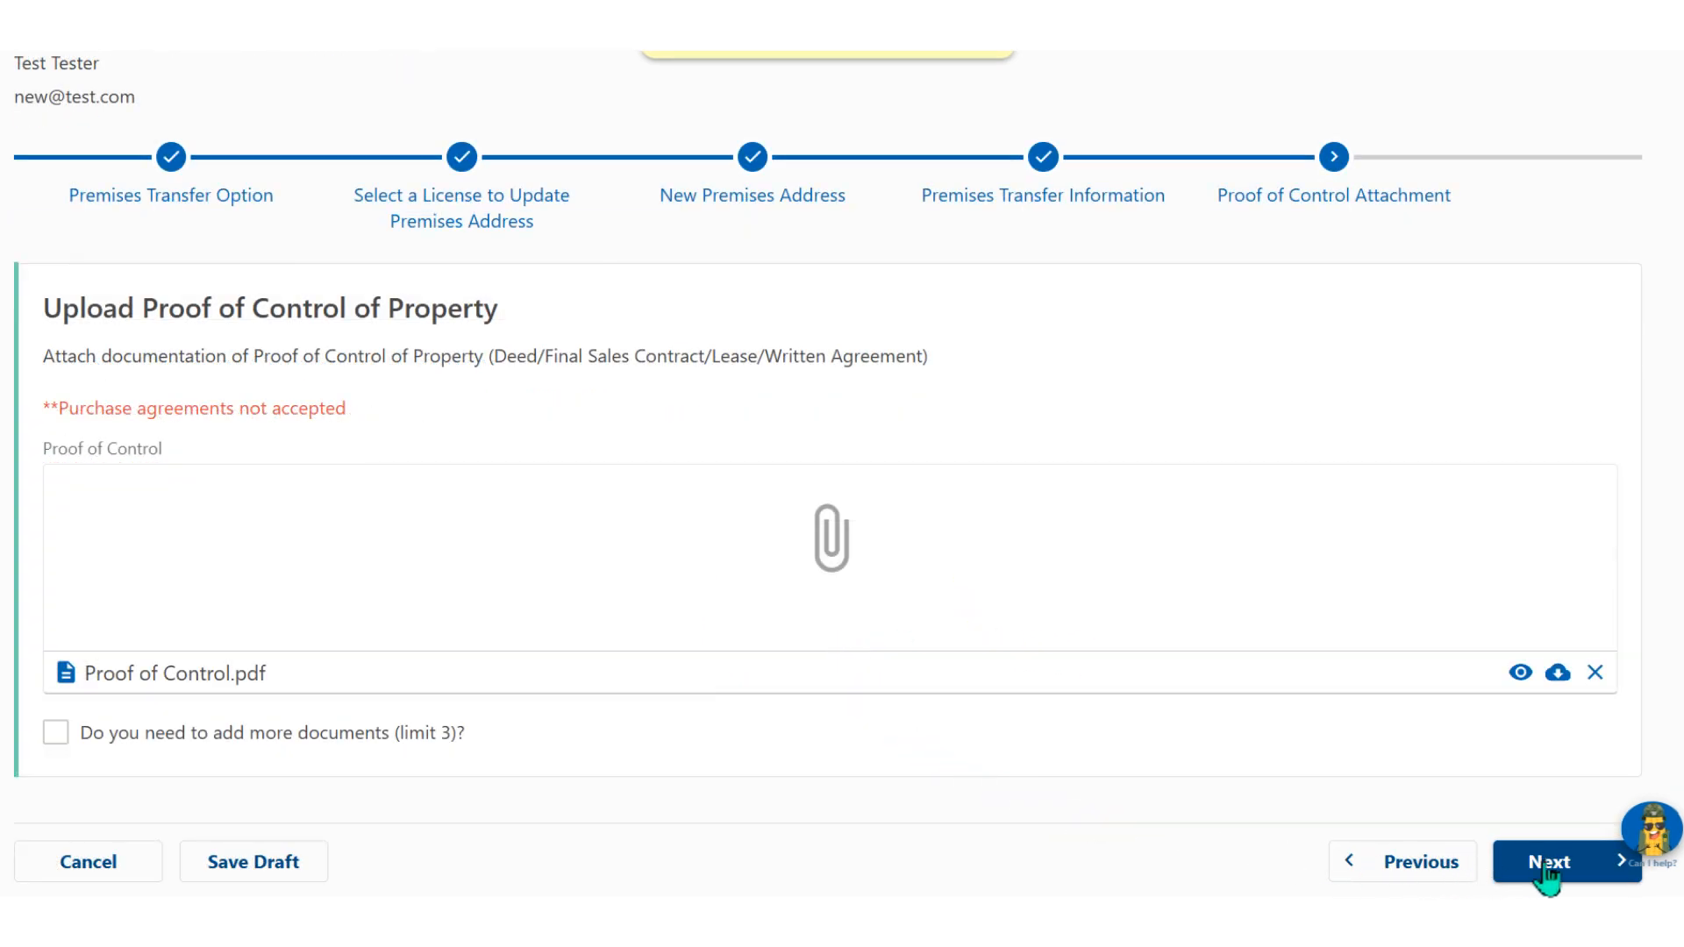
Attach Proof of Control.pdf as the property's proof of control and continue.
click(1547, 867)
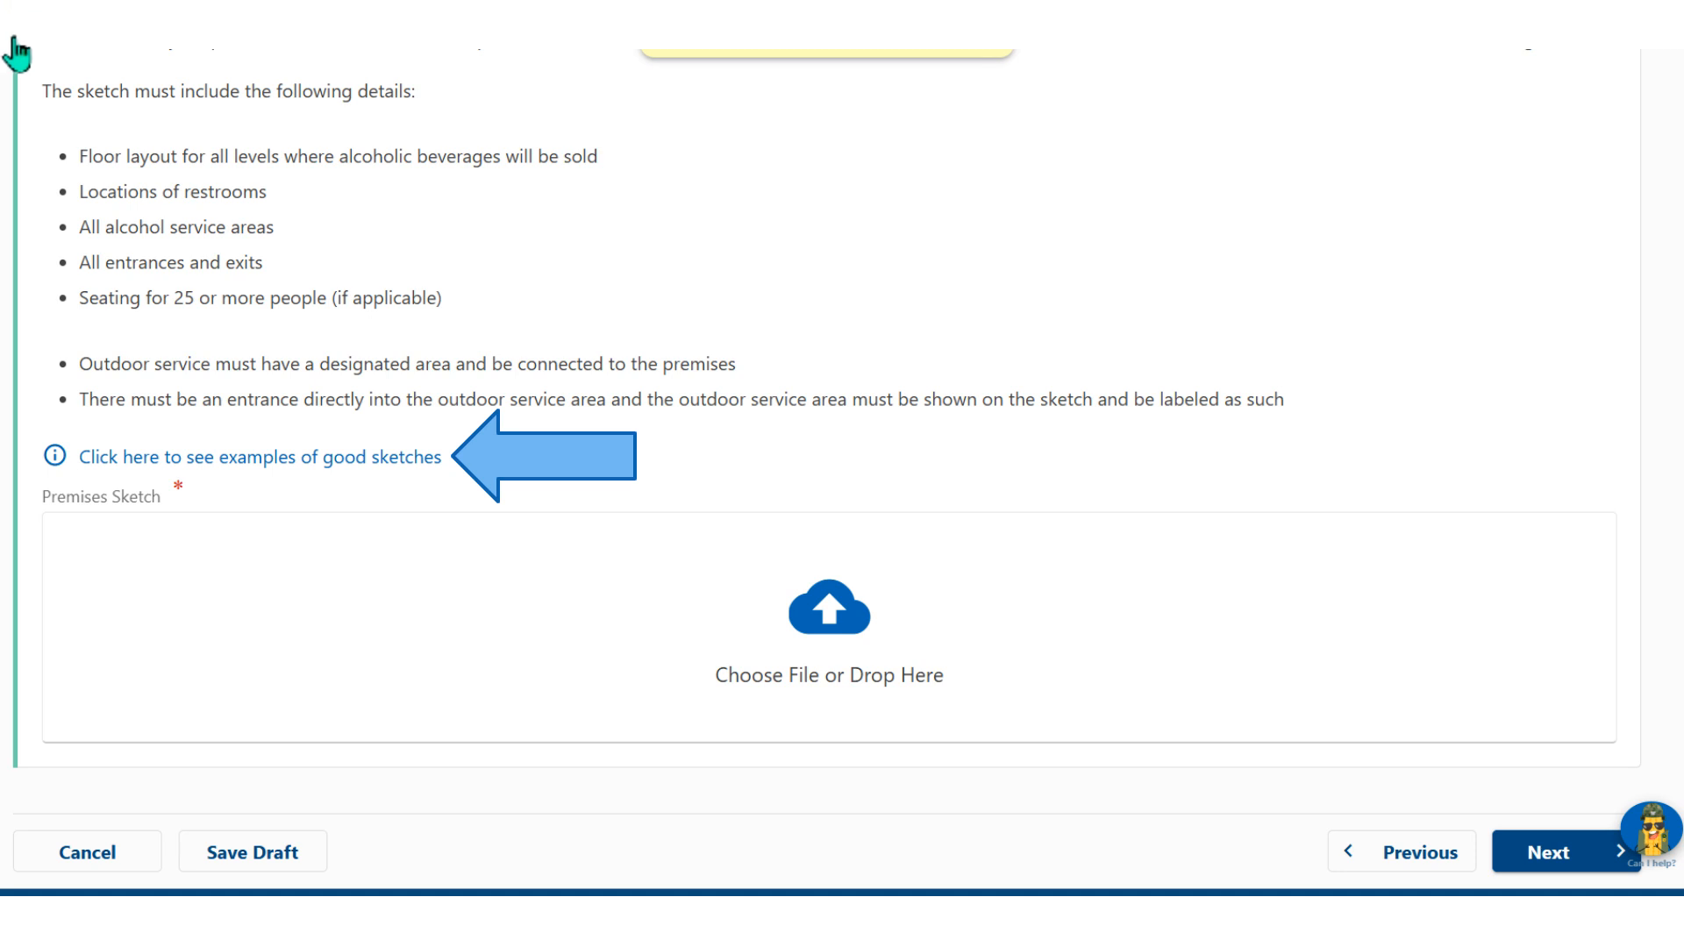
Review the good-sketch examples, then attach Bar Schematic.pdf as the premises sketch.
click(261, 458)
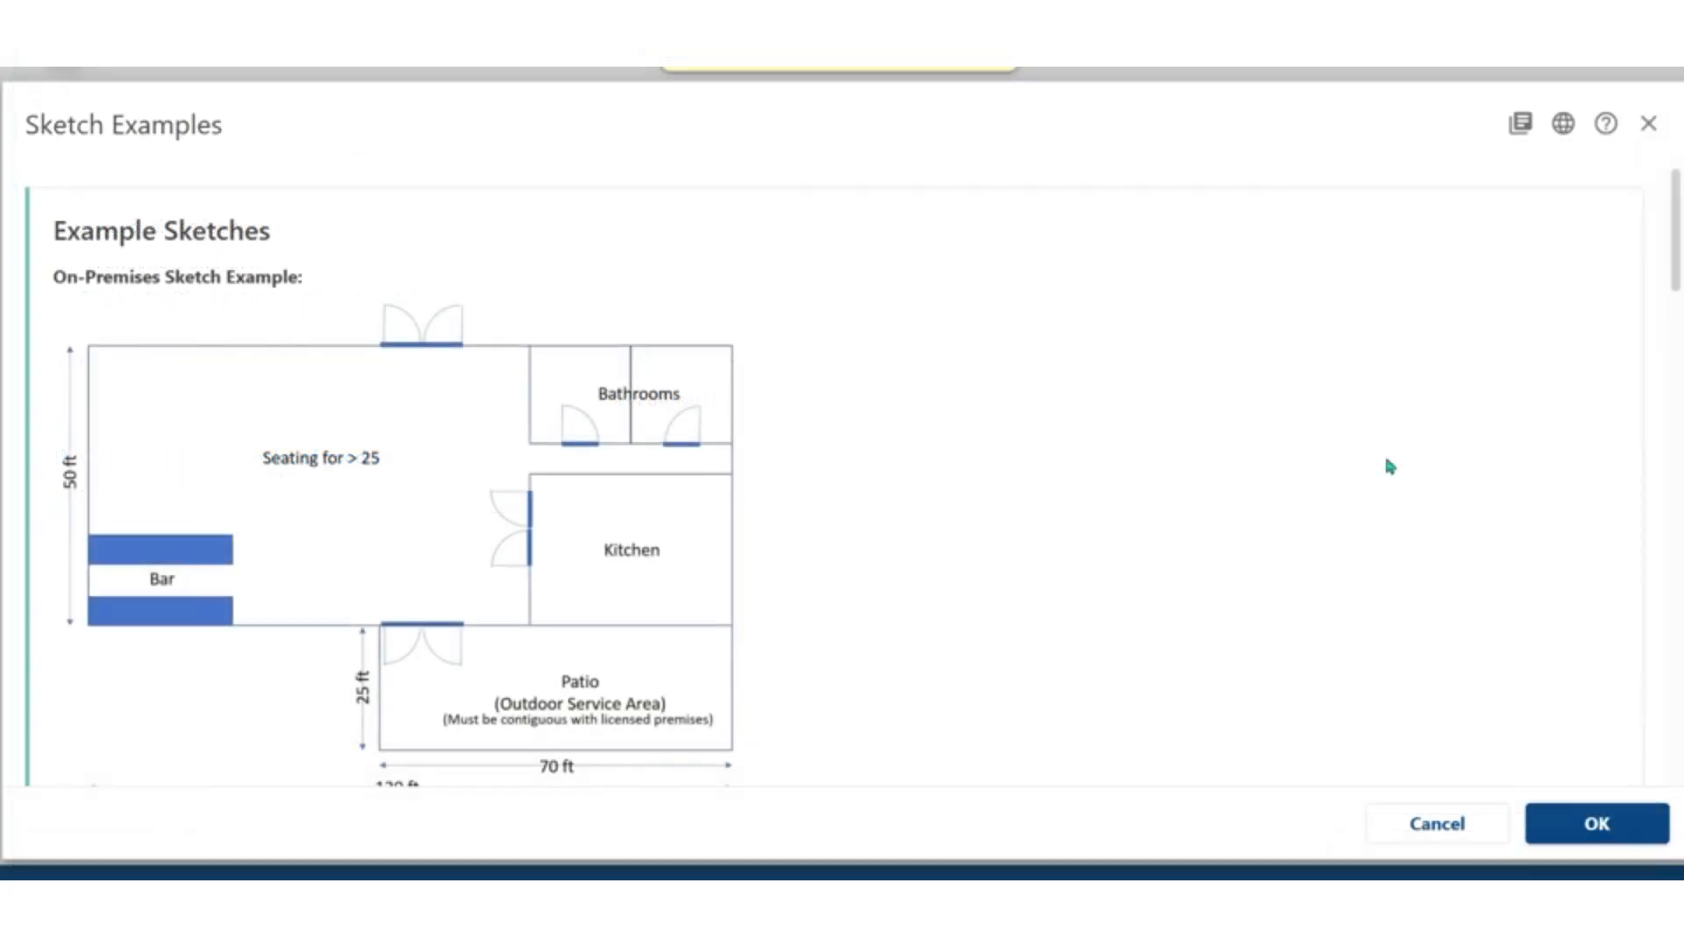
drag(1676, 263, 1680, 751)
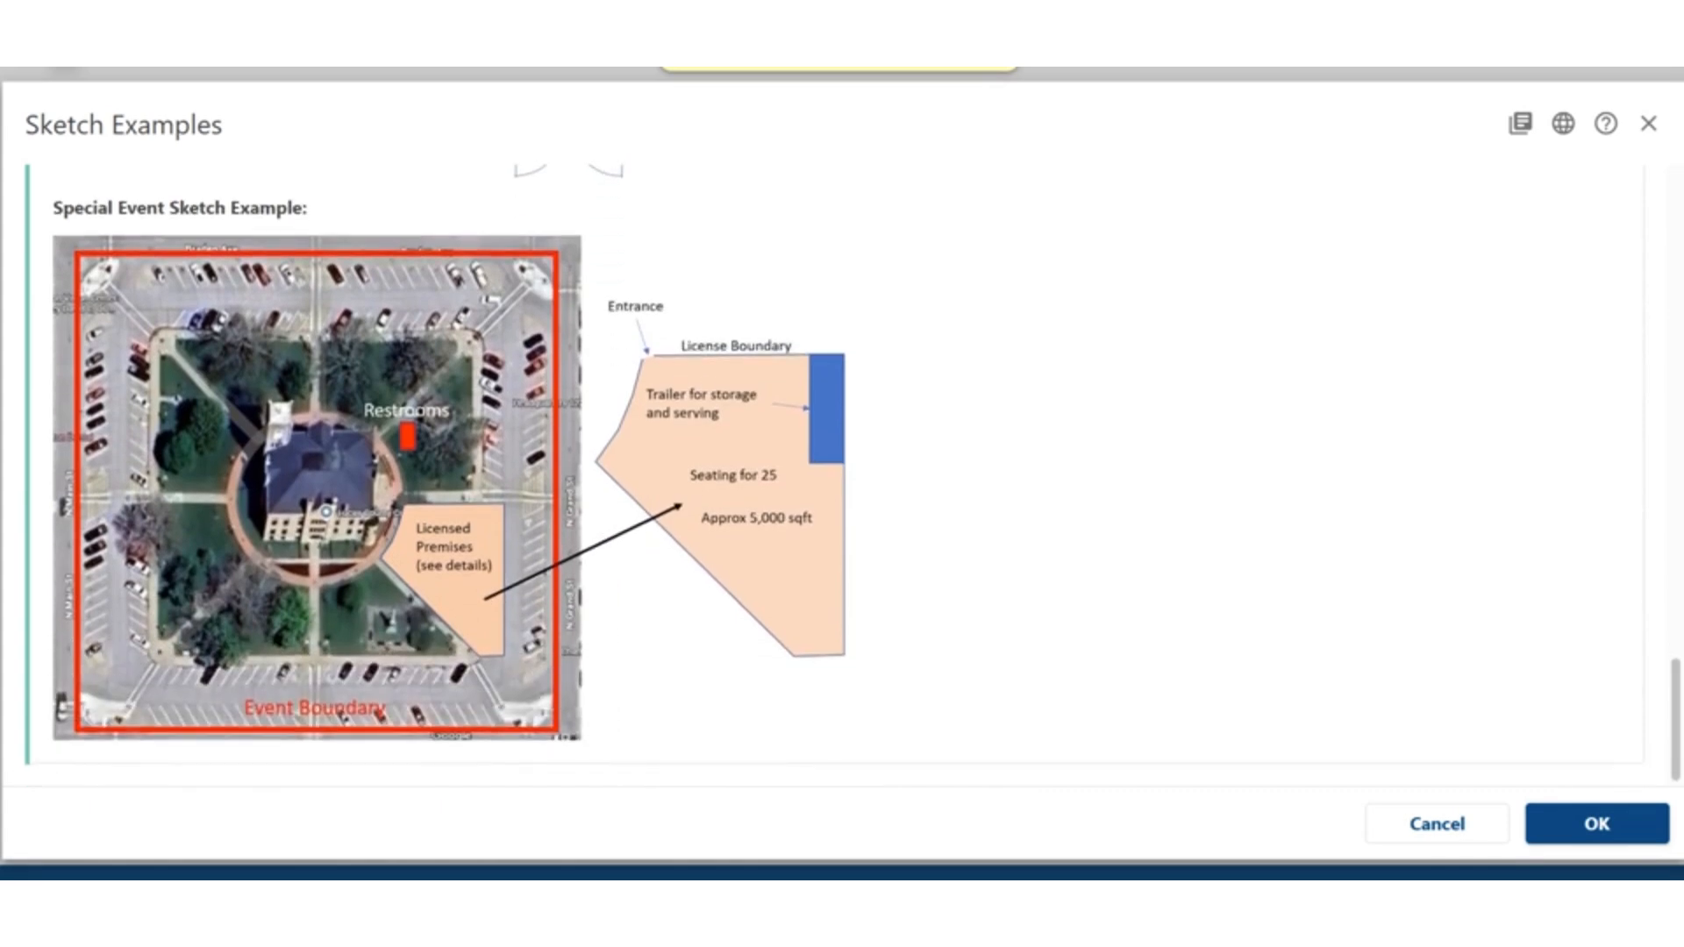
click(1631, 838)
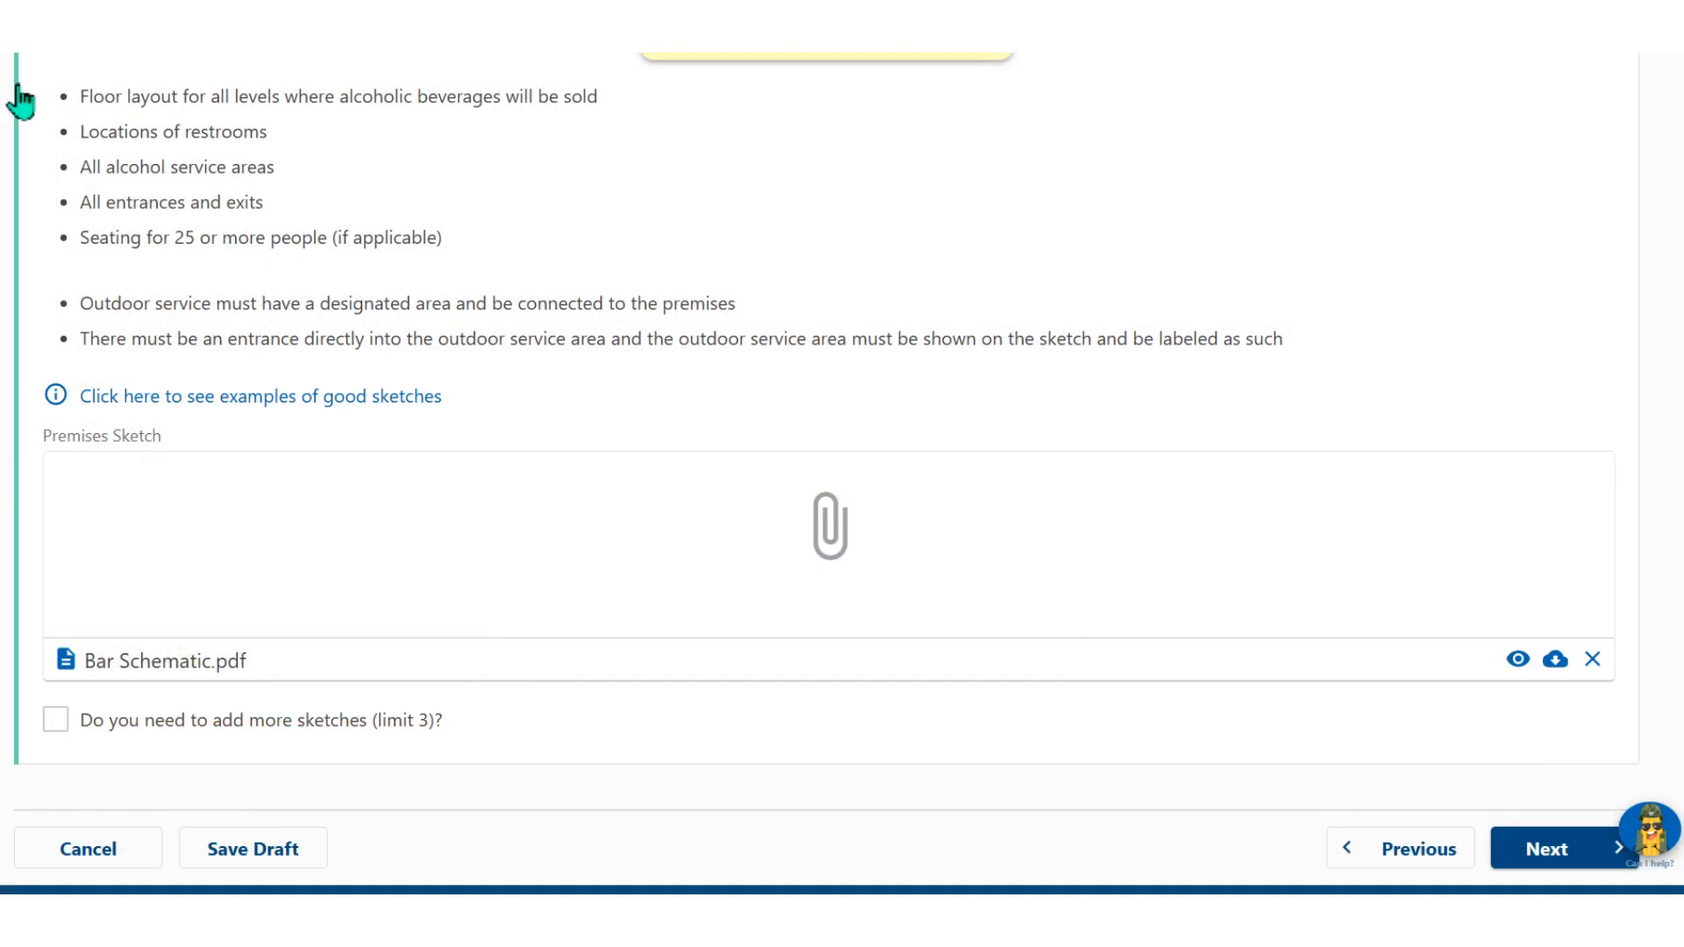
click(1557, 866)
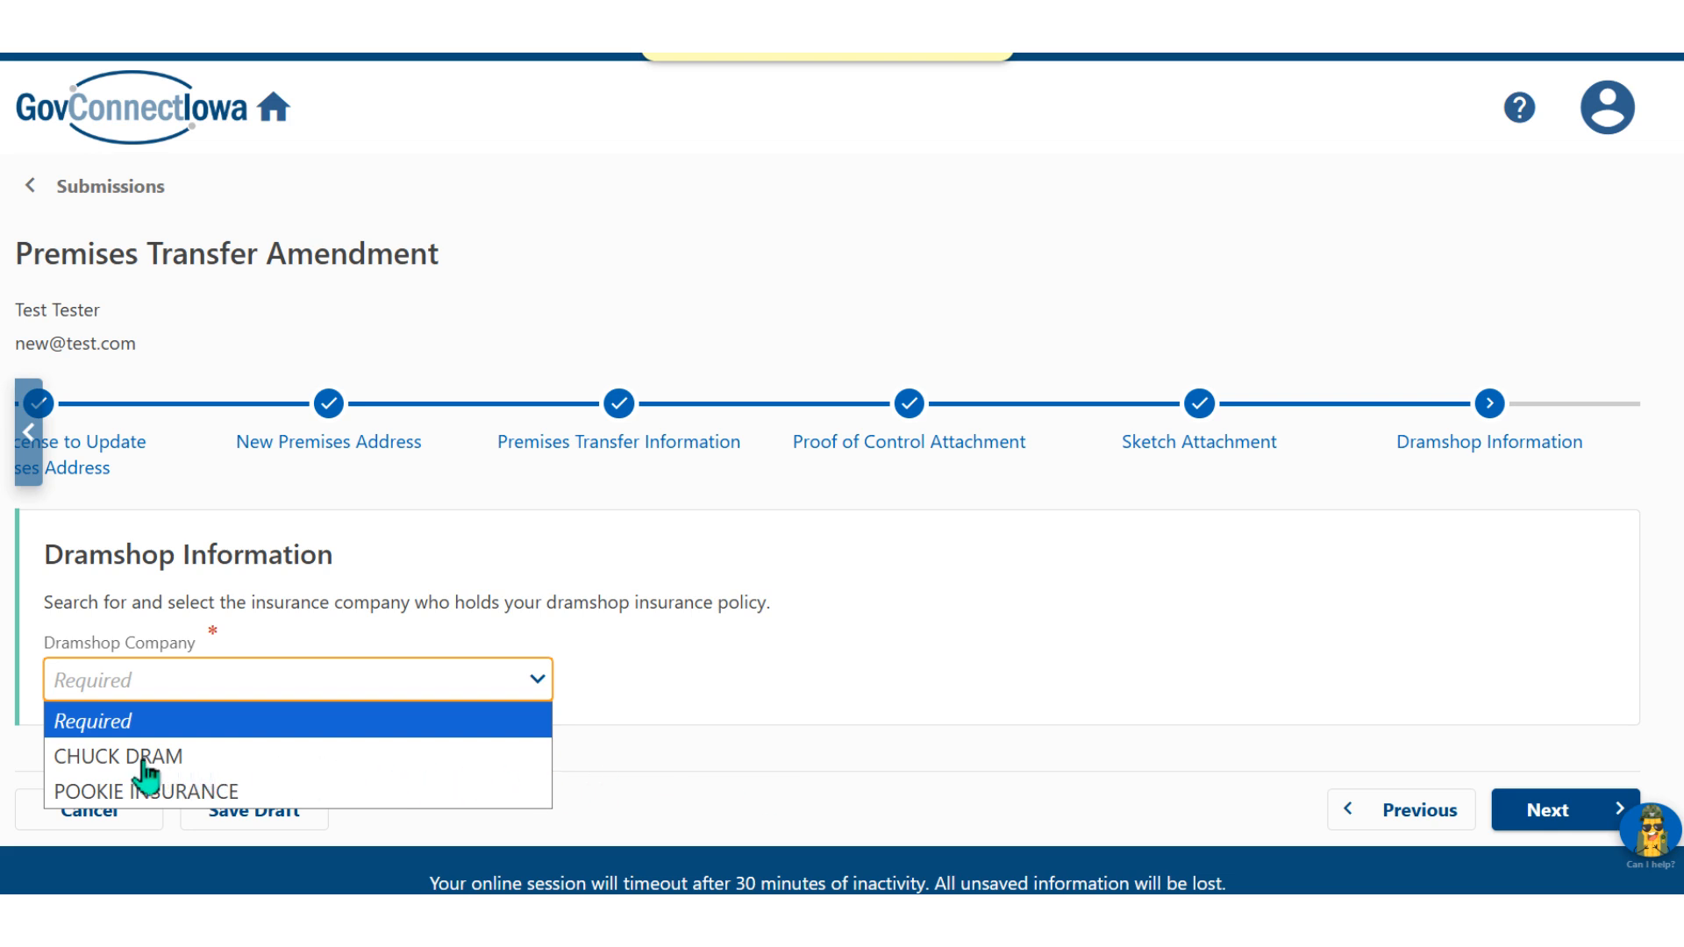
Select CHUCK DRAM from the Dramshop Company list and continue.
click(132, 762)
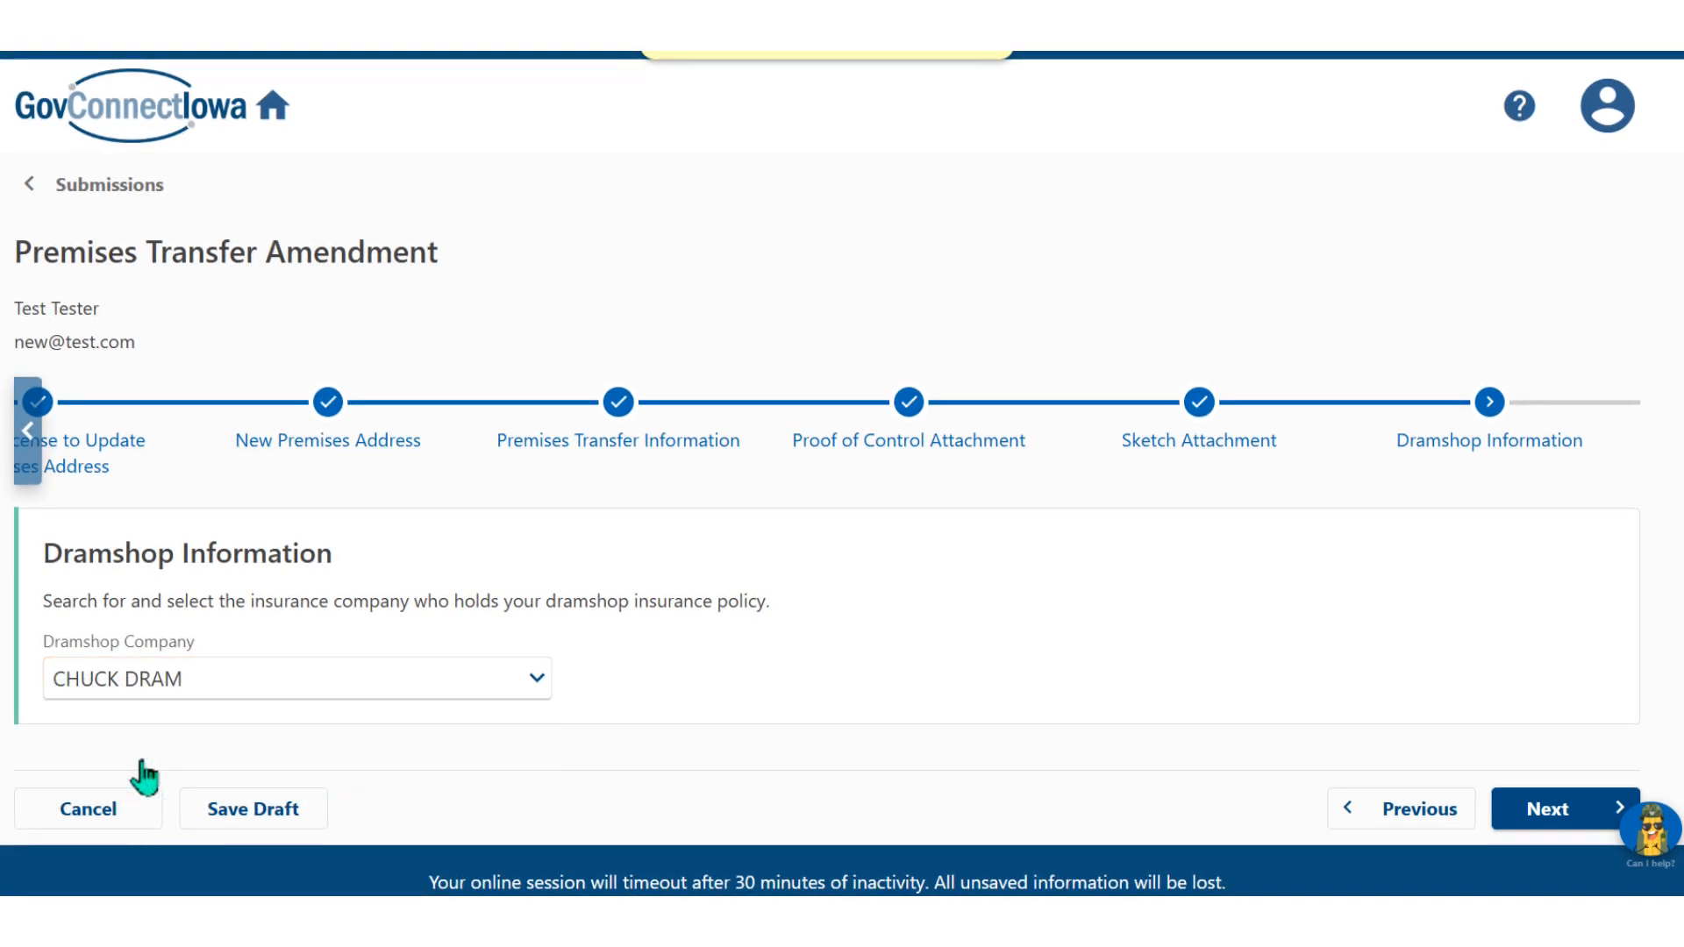
click(1557, 811)
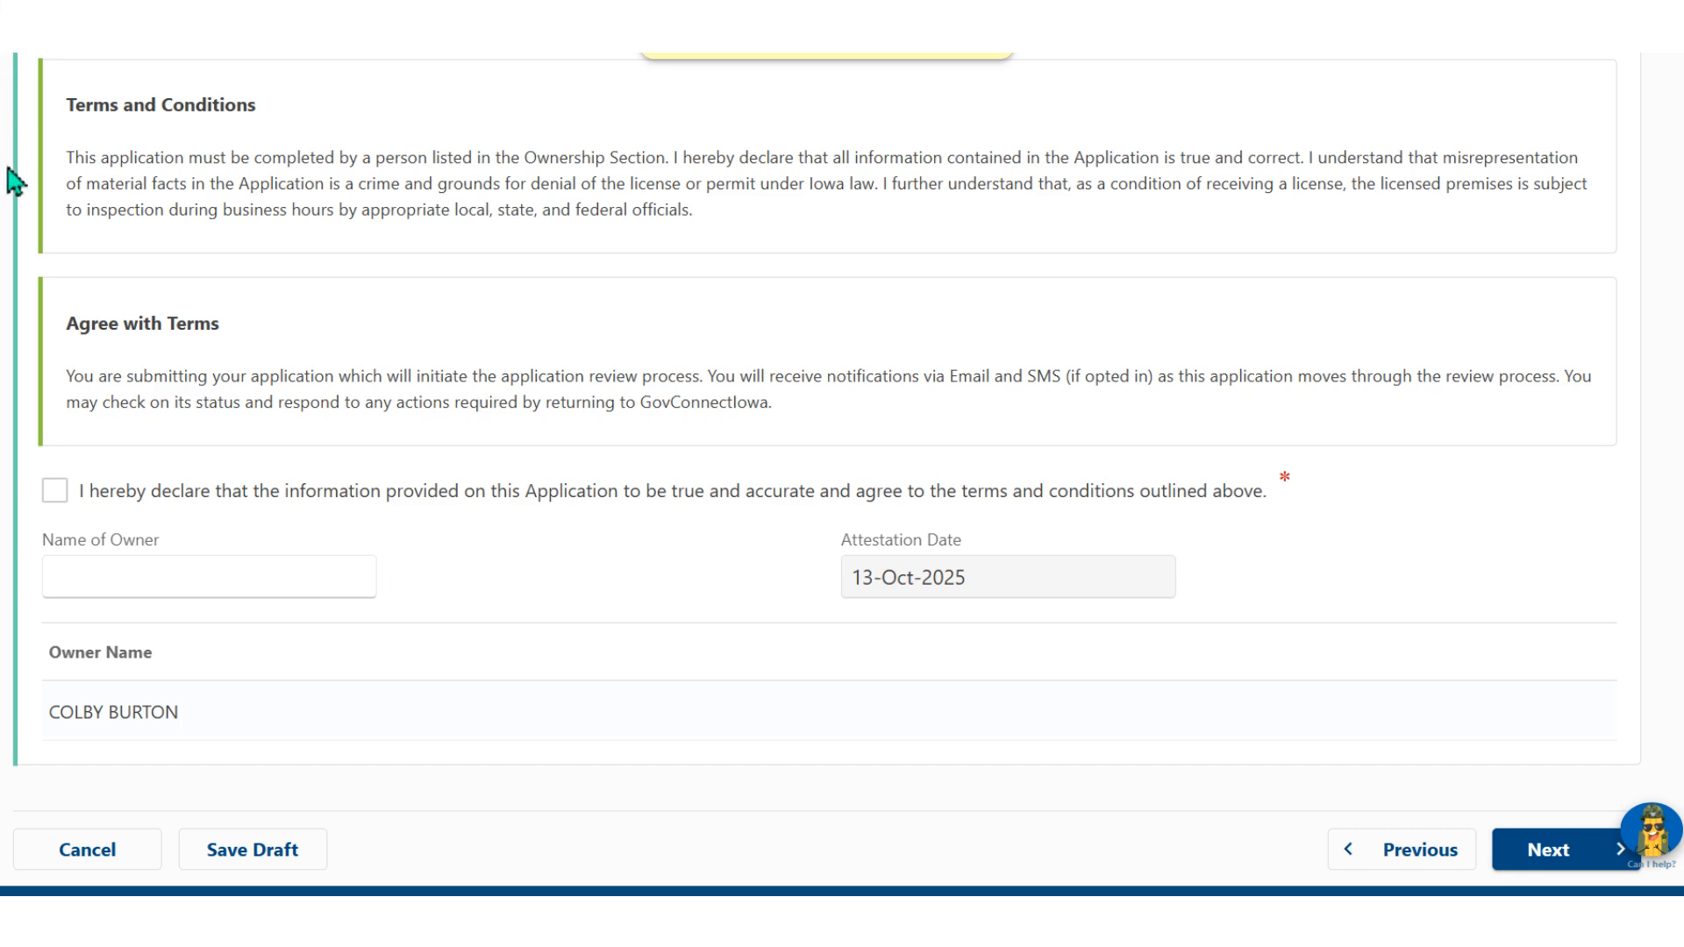
Tick the attestation declaration checkbox, filling in the owner's name, and continue.
click(56, 492)
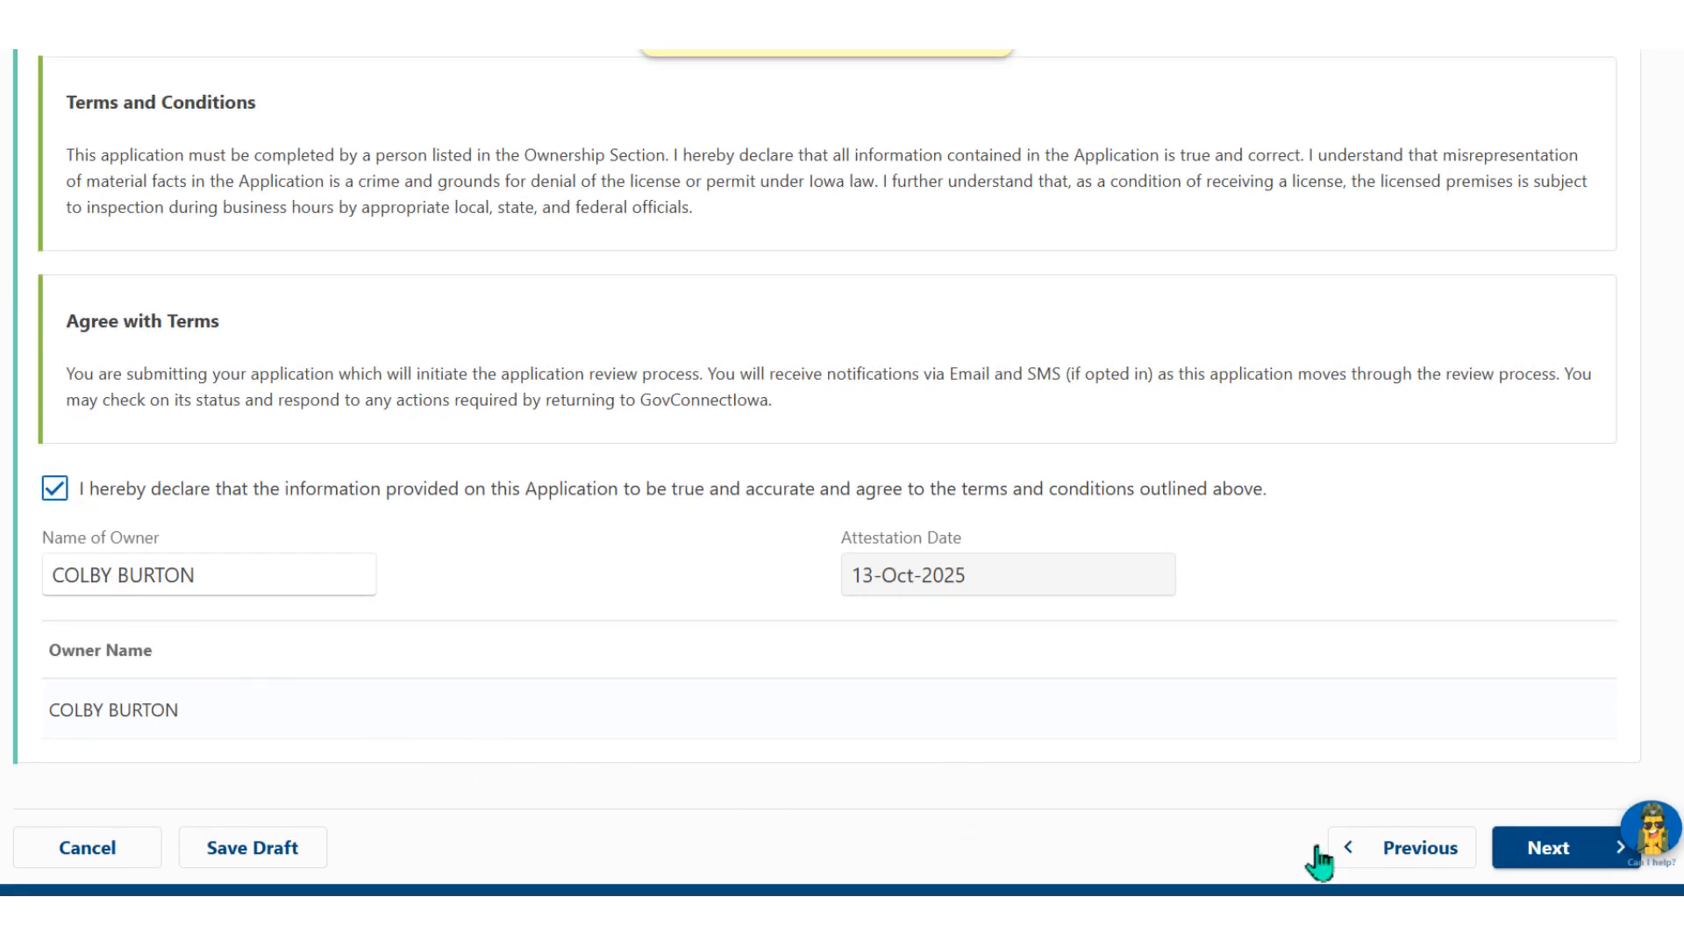
click(1547, 849)
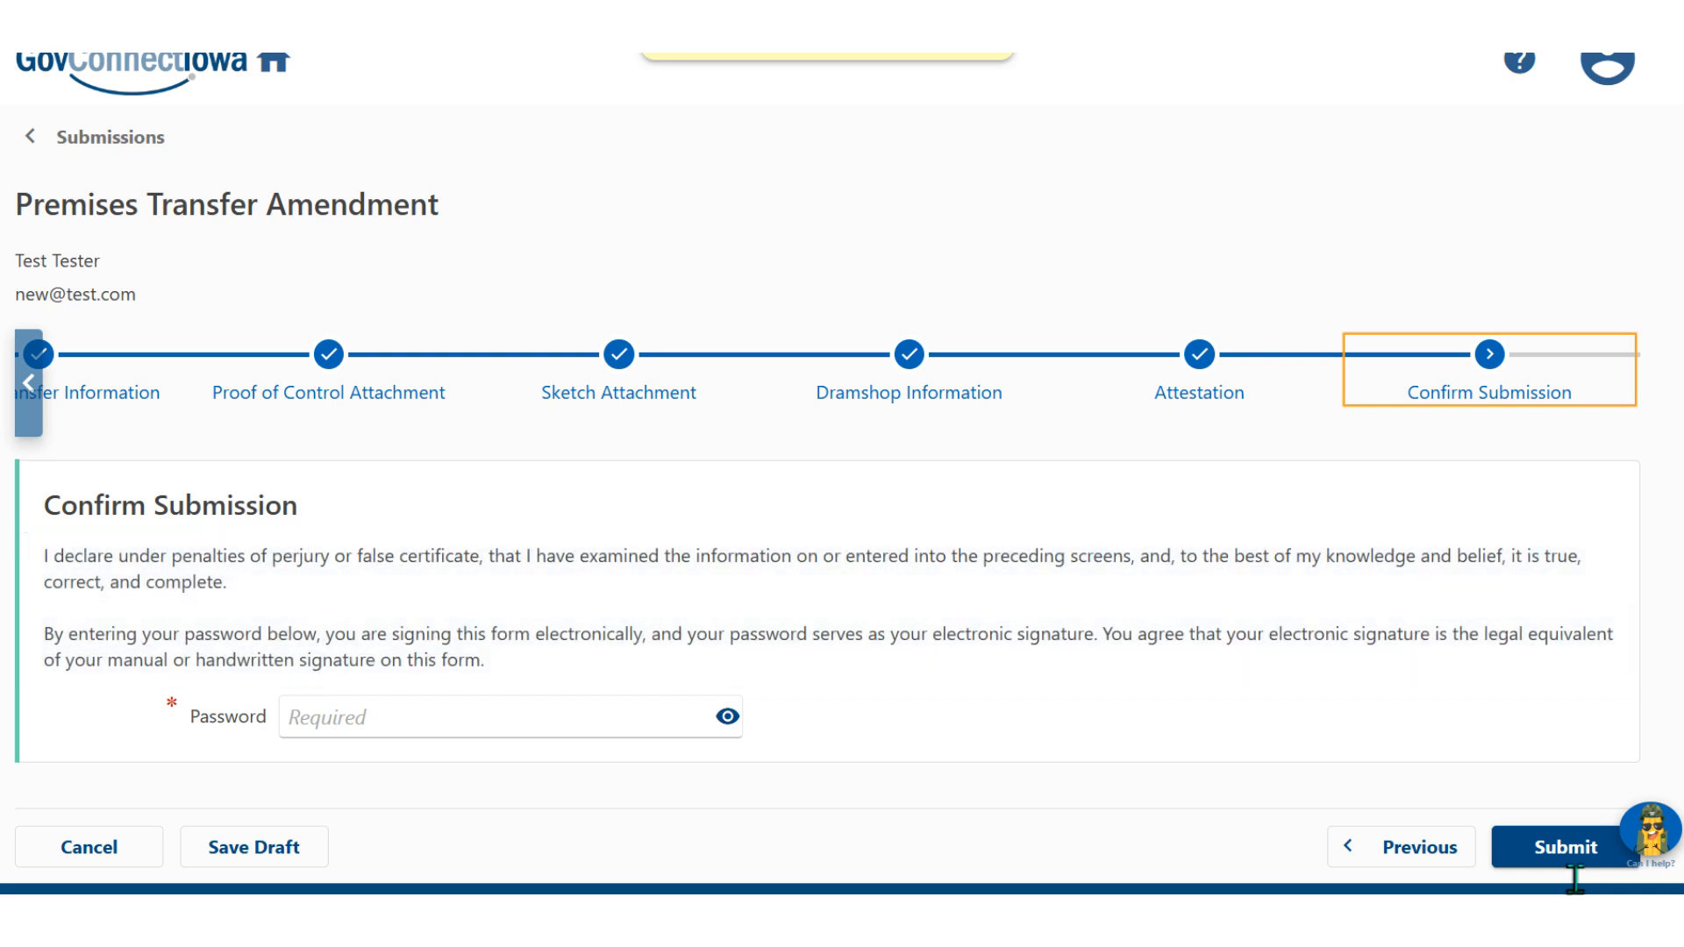
Sign with the account password, submit the amendment, and acknowledge the confirmation page.
click(293, 715)
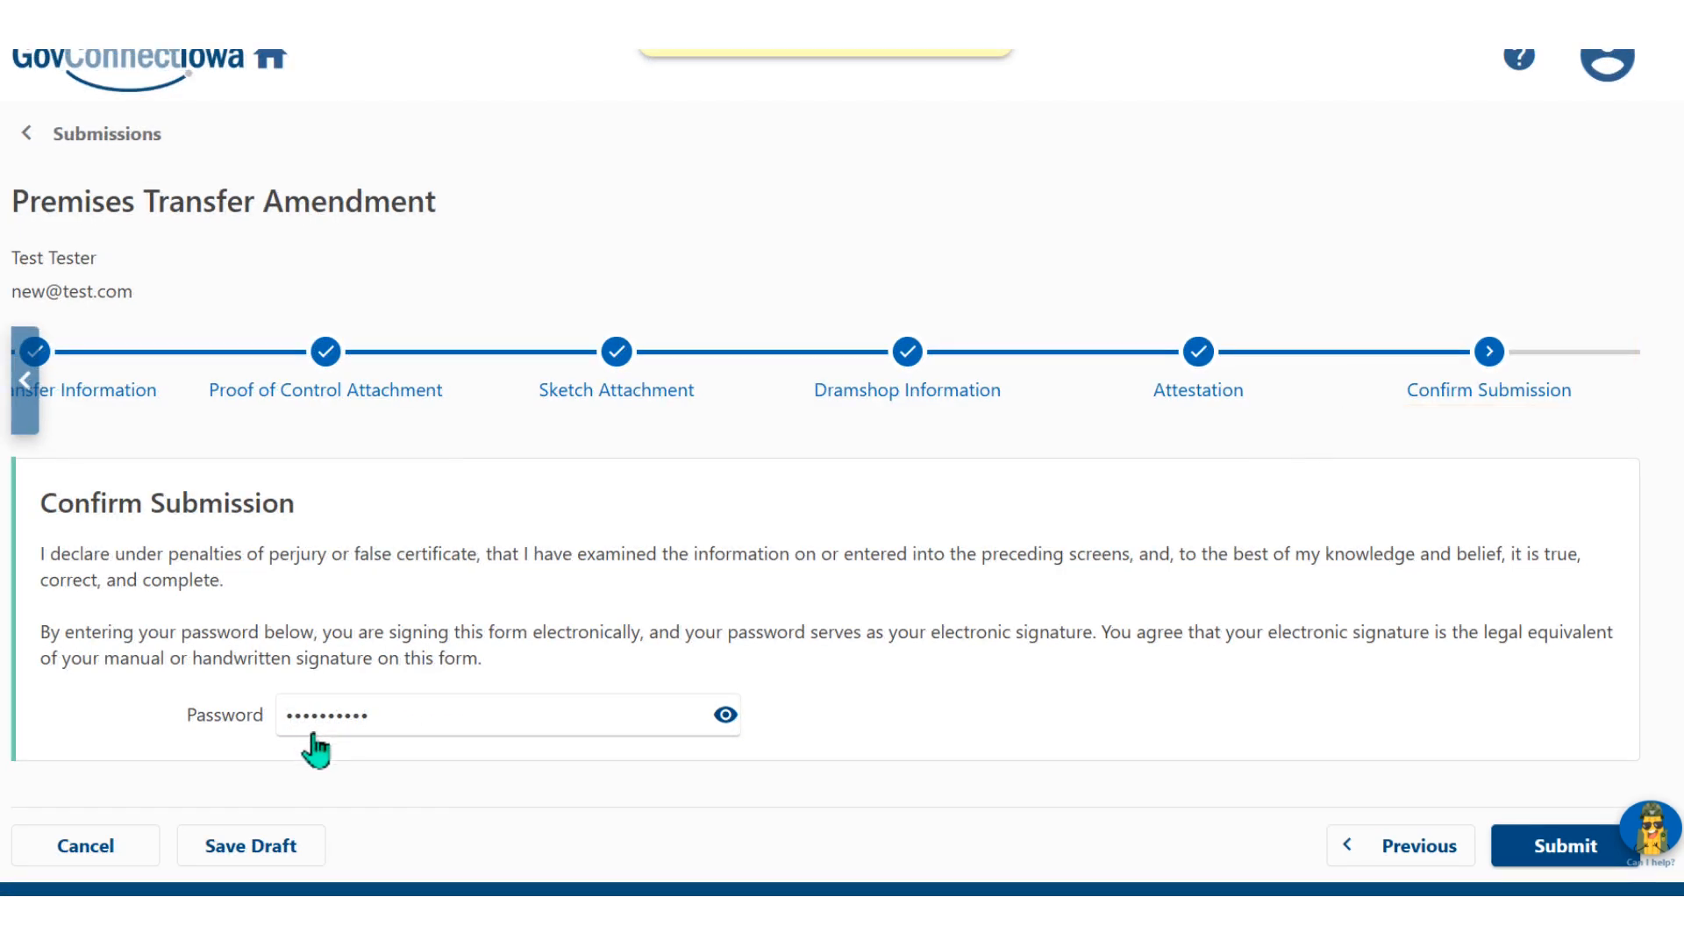
click(1564, 861)
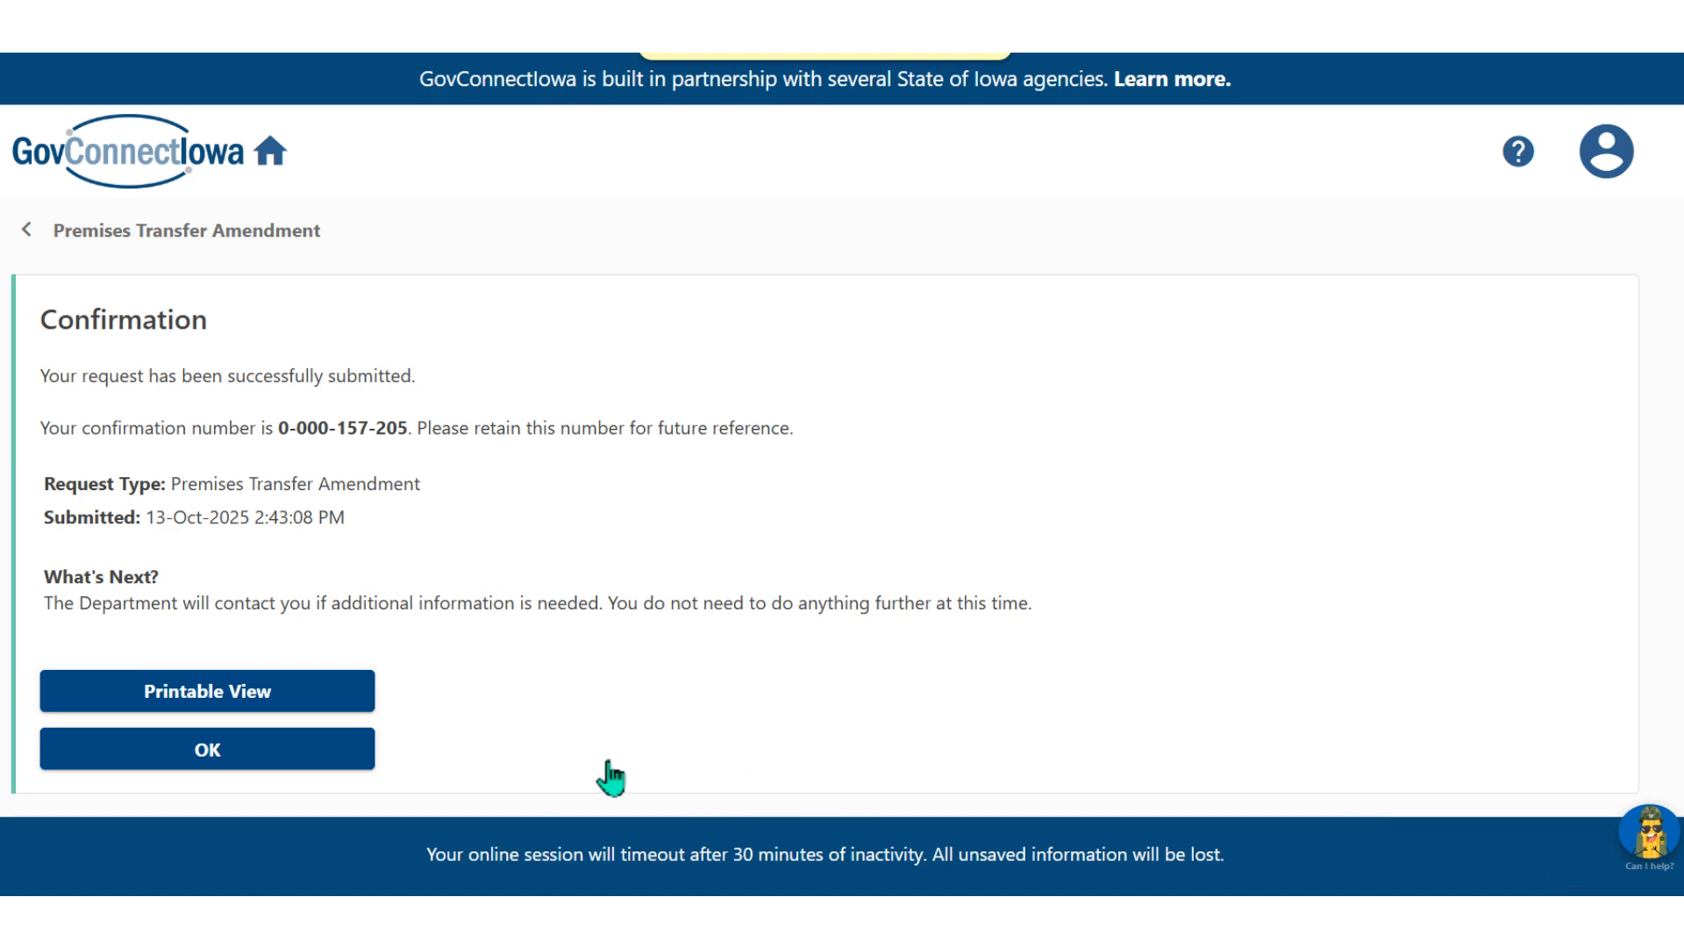
click(214, 753)
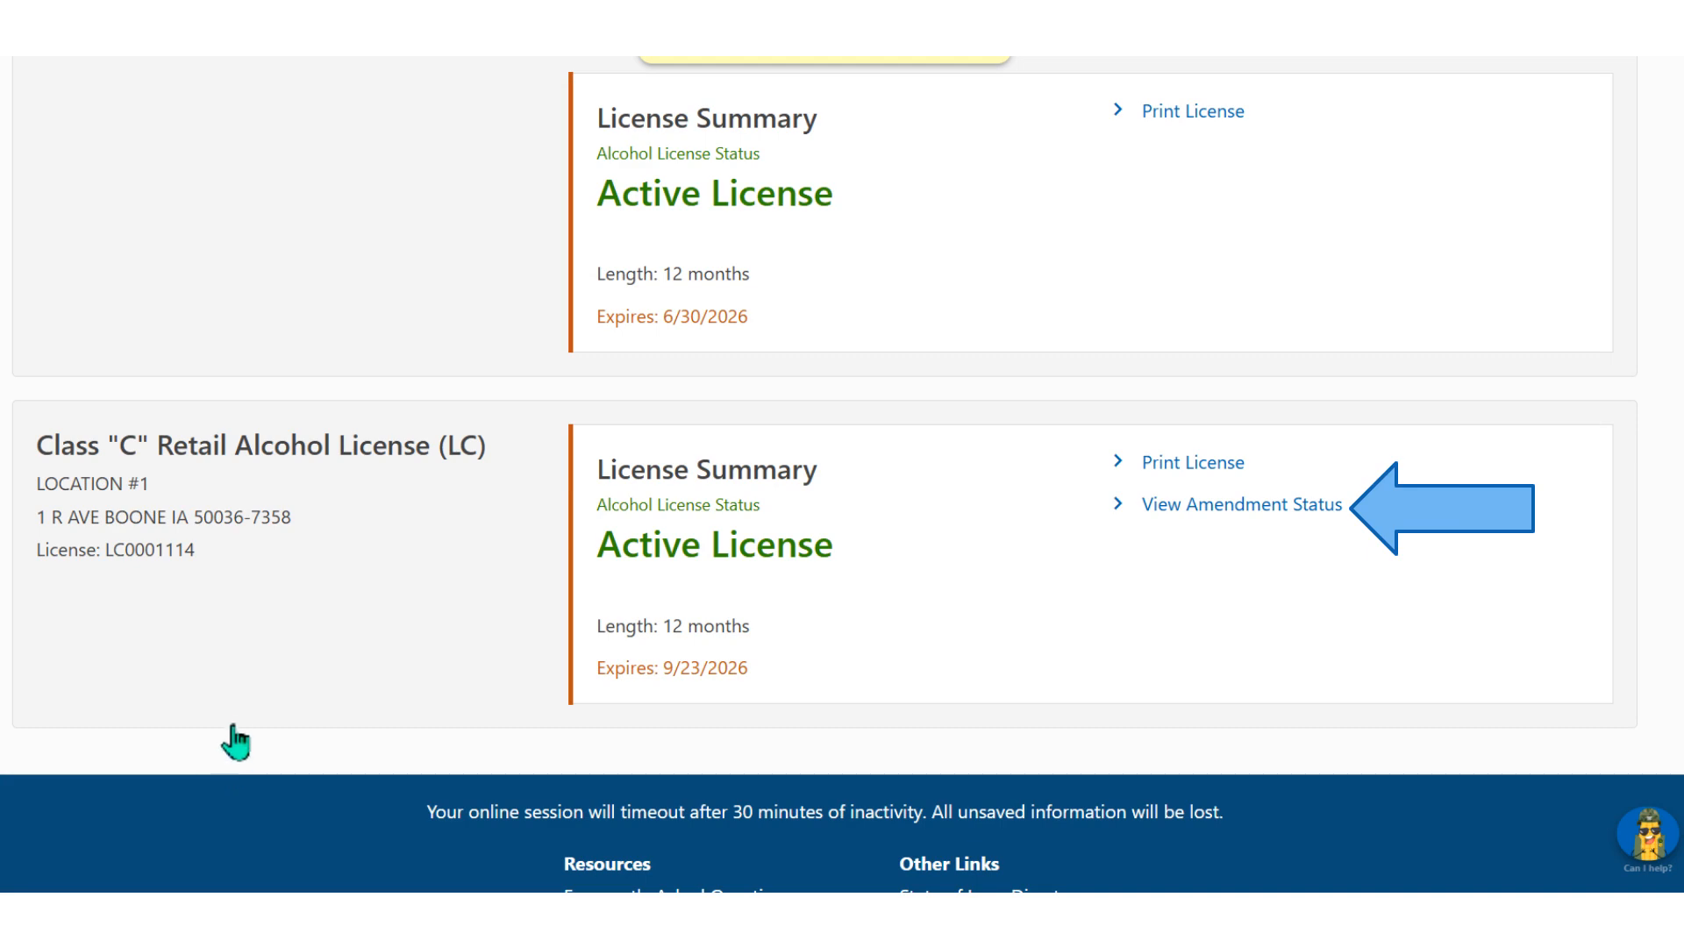
View the Class C license's submitted Premises Transfer Amendment, showing status Processing with its confirmation number.
click(1249, 506)
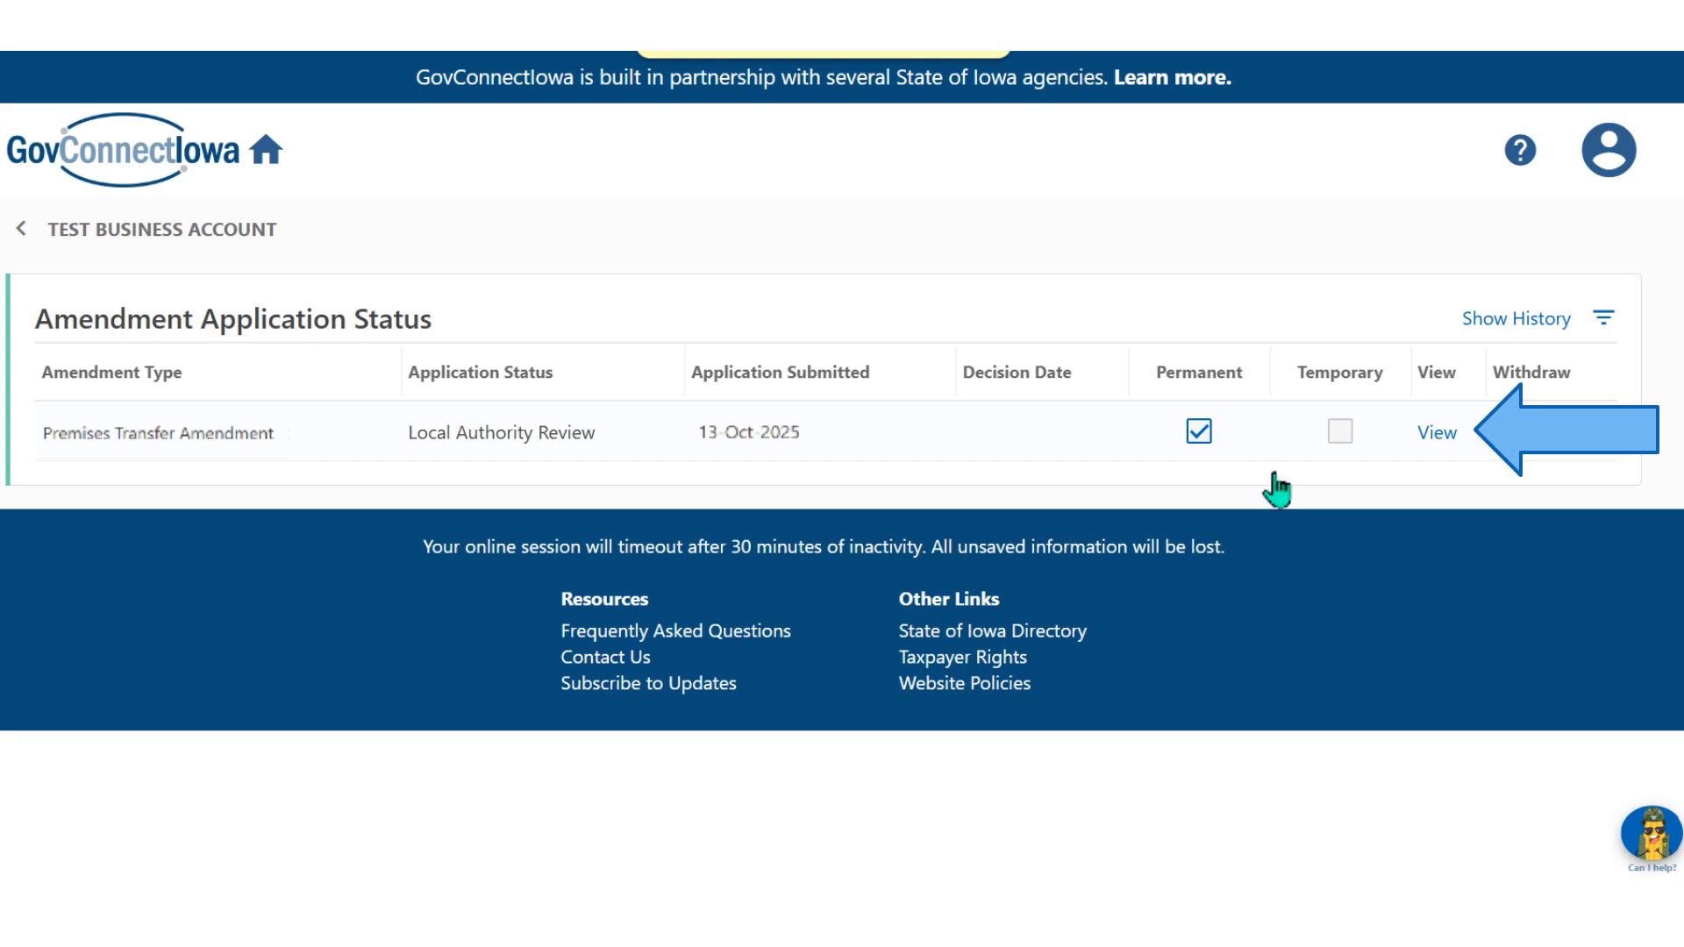
click(1433, 435)
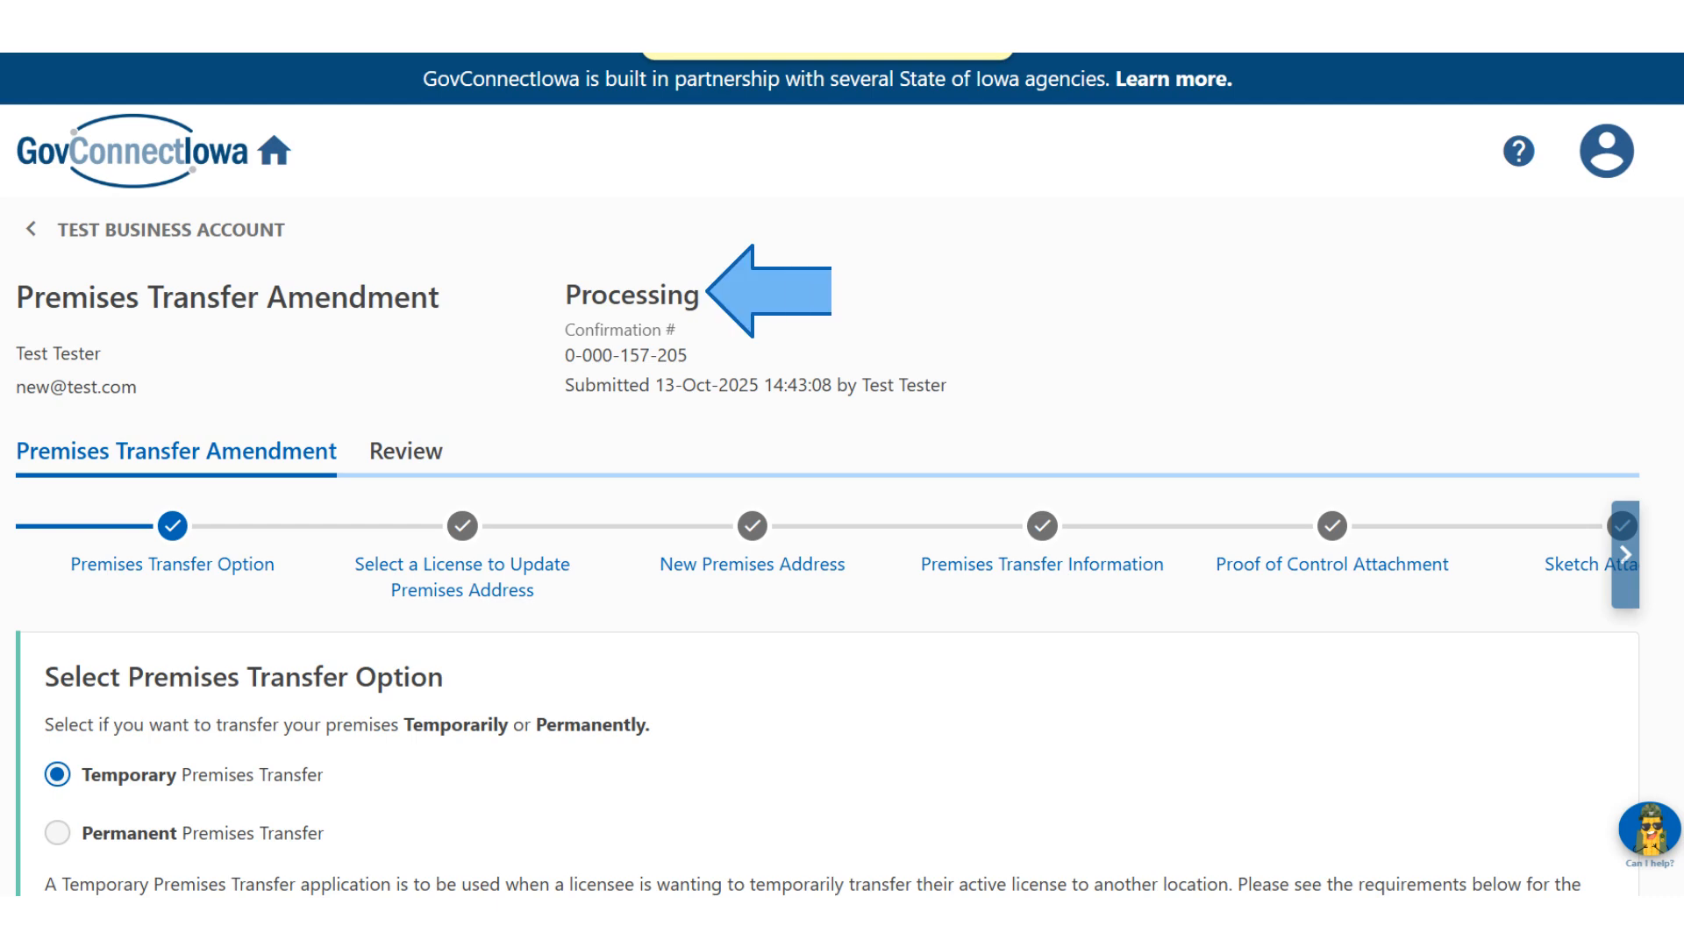